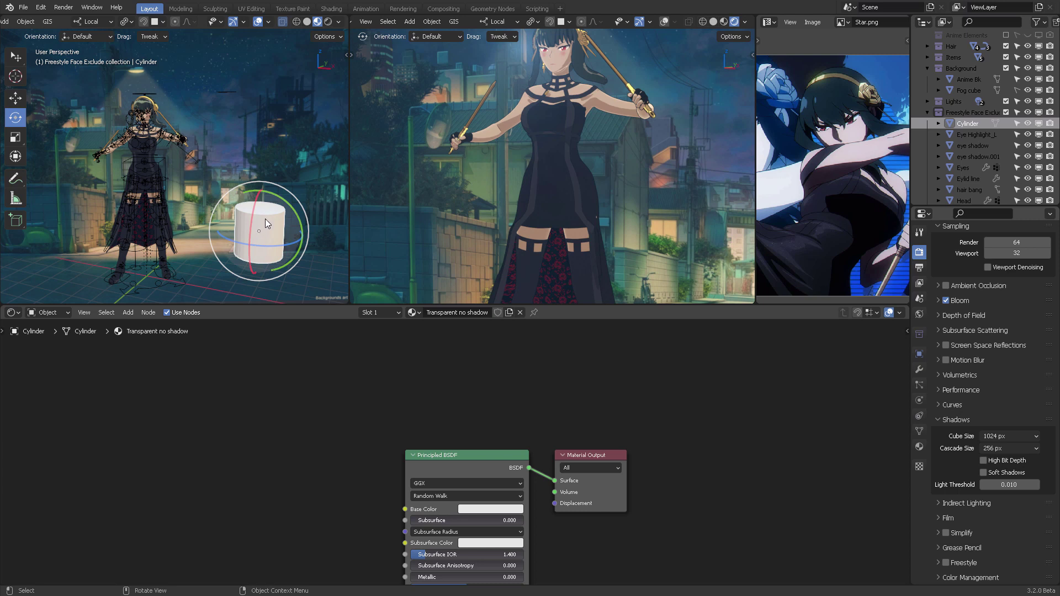
- Show the Cylinder's 'Transparent no shadow' material in the Material tab, keeping its name unchanged
{"action": "left_click", "coordinate": [918, 447]}
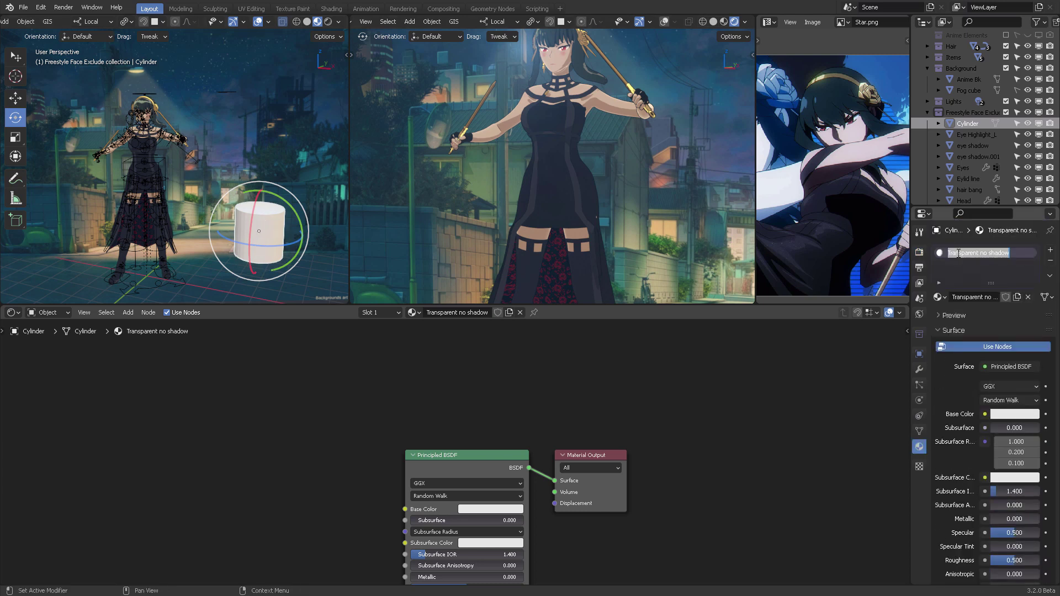
{"action": "double_click", "coordinate": [956, 253]}
{"action": "left_click_drag", "start_coordinate": [952, 253], "coordinate": [1016, 252]}
{"action": "key", "text": "Return"}
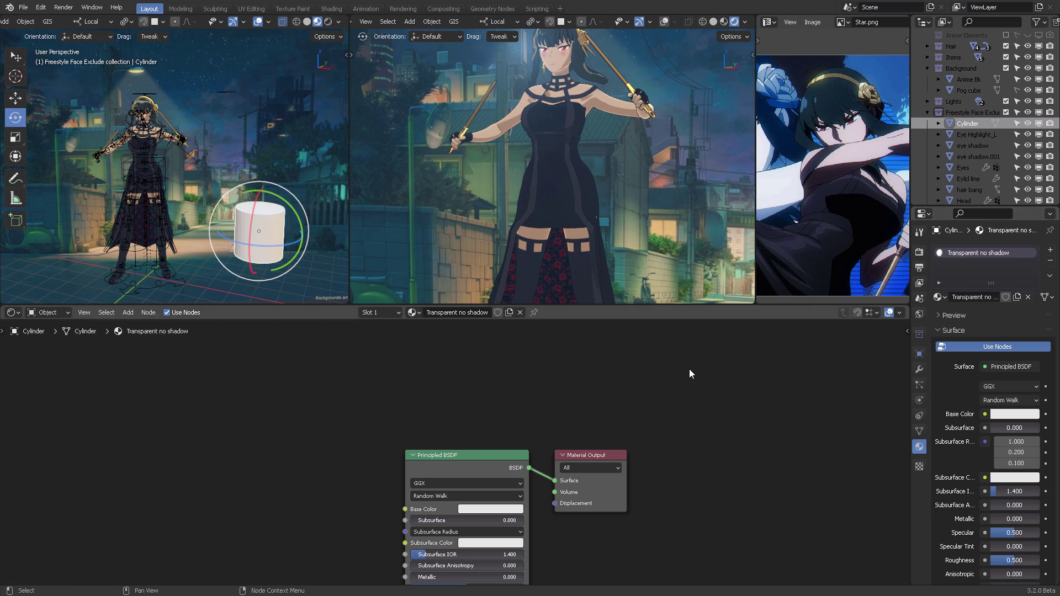
- Switch to Render Properties, keep Eevee as the render engine, and scroll down to the Shadows settings
{"action": "left_click", "coordinate": [919, 232]}
{"action": "left_click", "coordinate": [919, 252]}
{"action": "left_click", "coordinate": [1016, 250]}
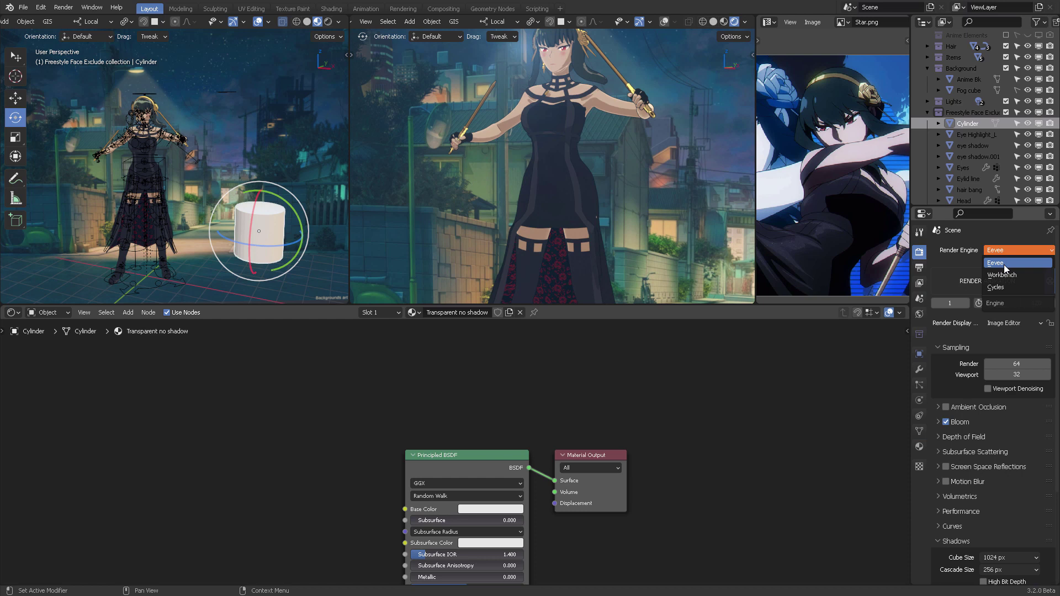
{"action": "left_click", "coordinate": [1012, 264]}
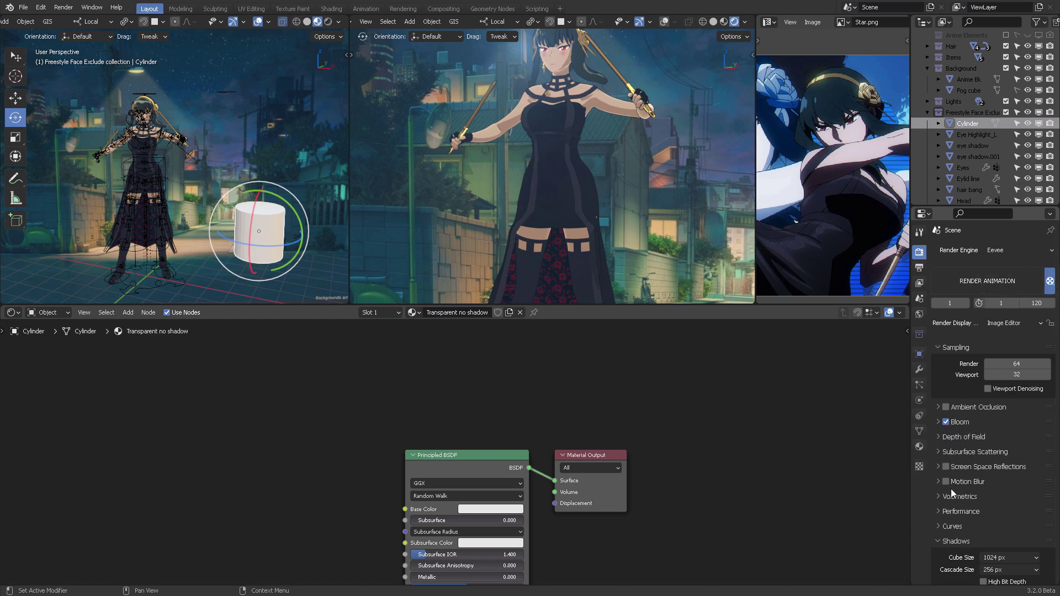
{"action": "scroll", "coordinate": [952, 484], "scroll_direction": "down", "scroll_amount": 4}
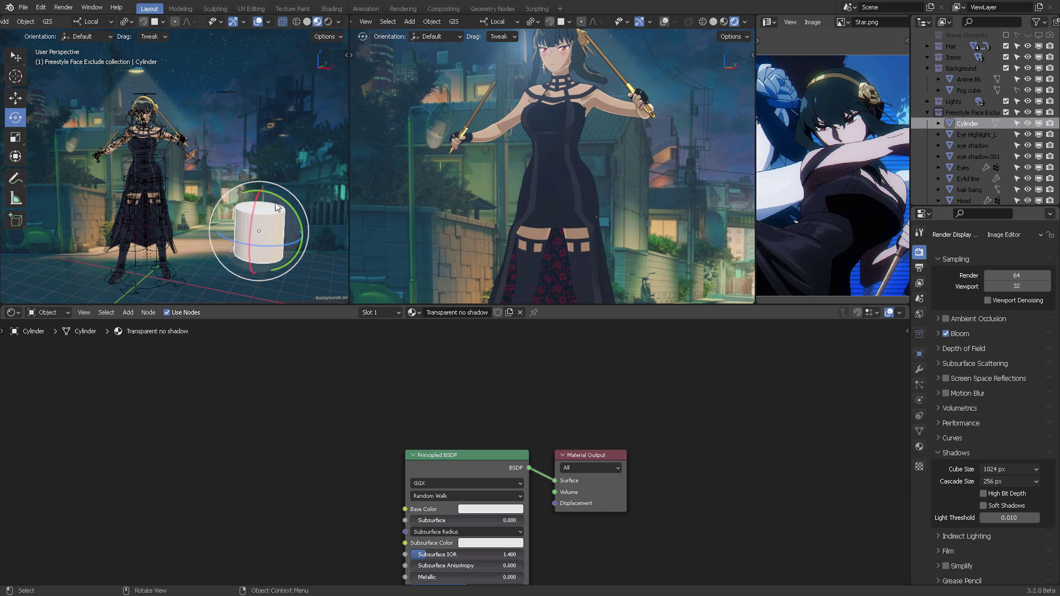
- Delete the Principled BSDF node from the cylinder's material
{"action": "middle_click_drag", "start_coordinate": [493, 411], "coordinate": [519, 370]}
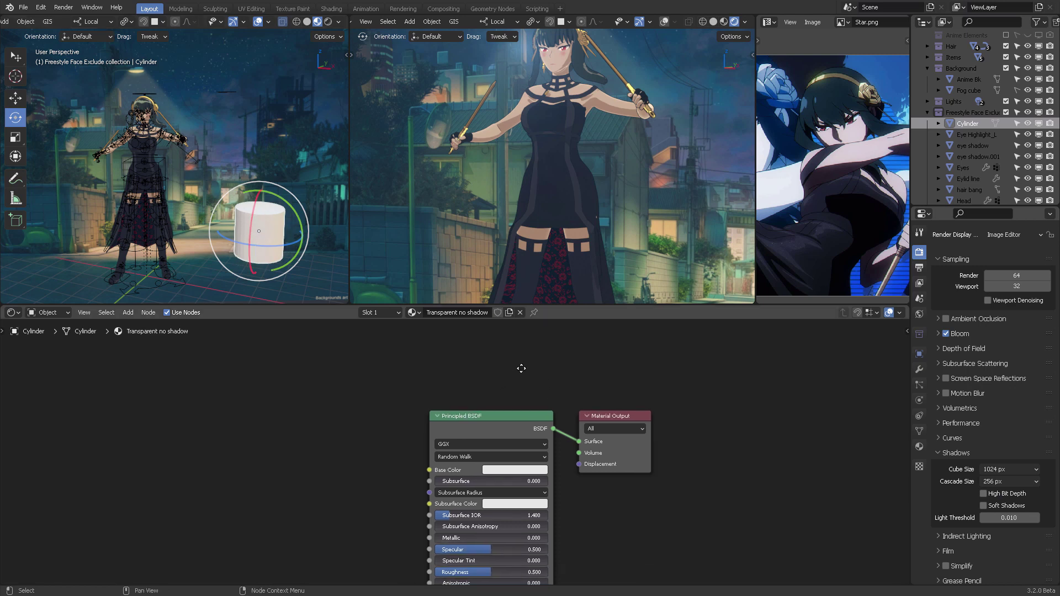
{"action": "left_click_drag", "start_coordinate": [508, 427], "coordinate": [498, 404]}
{"action": "key", "text": "x"}
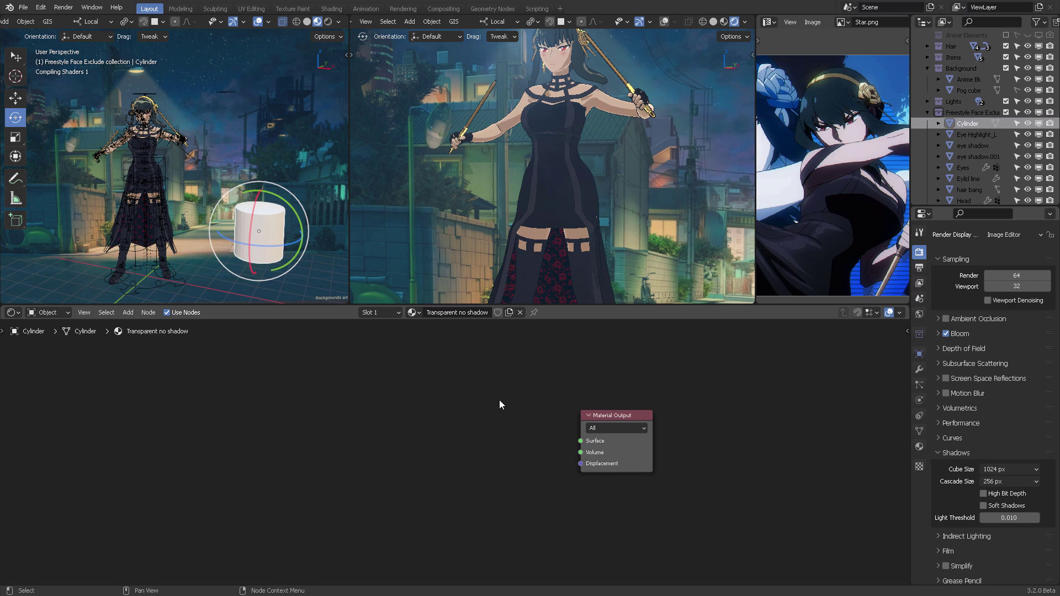
- Add a Transparent BSDF node and link its BSDF output to the Material Output's Surface
{"action": "key", "text": "shift+a"}
{"action": "mouse_move", "coordinate": [499, 400]}
{"action": "type", "text": "transp"}
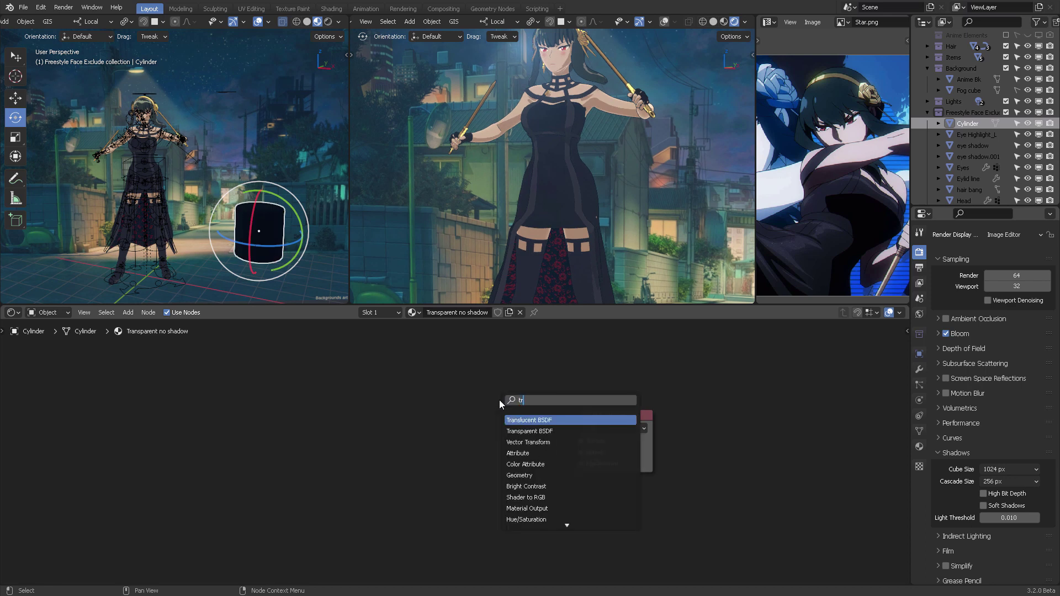
{"action": "key", "text": "Return"}
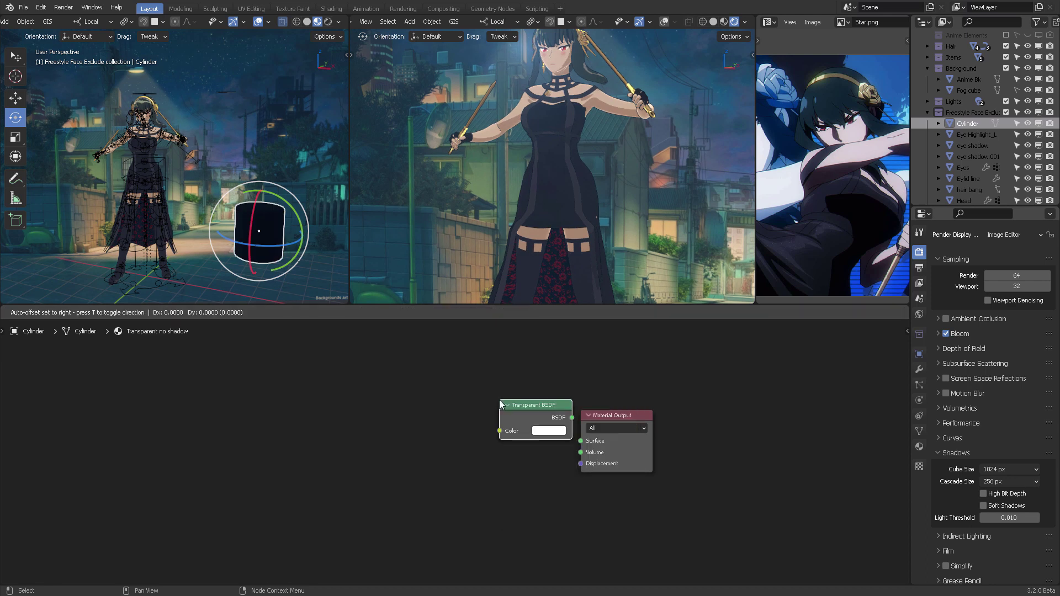
{"action": "left_click", "coordinate": [432, 401]}
{"action": "left_click_drag", "start_coordinate": [503, 421], "coordinate": [580, 440]}
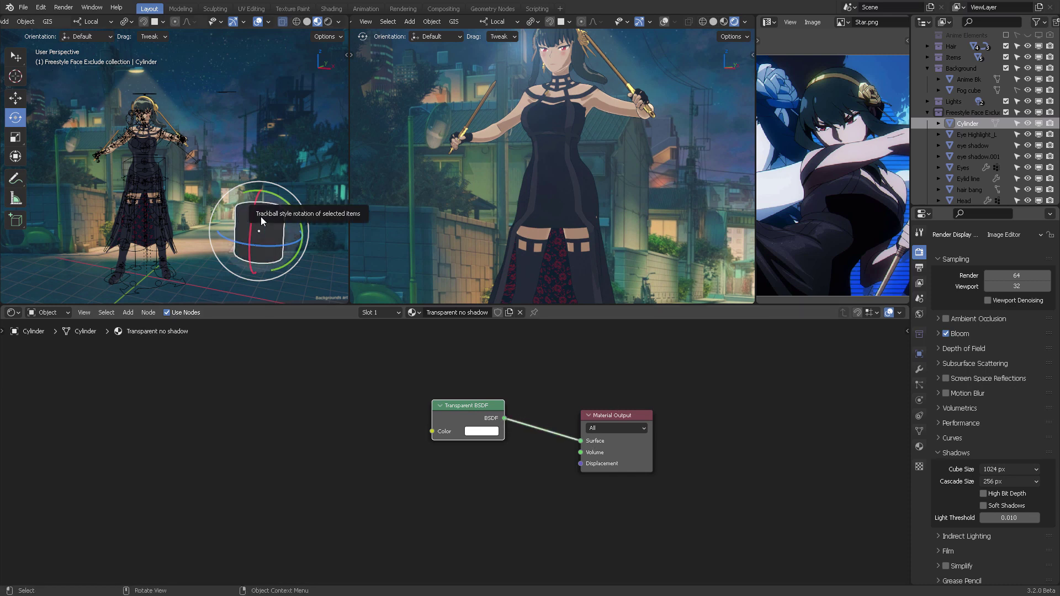
{"action": "mouse_move", "coordinate": [274, 226]}
{"action": "middle_mouse_down"}
{"action": "mouse_move", "coordinate": [251, 213]}
{"action": "mouse_move", "coordinate": [259, 218]}
{"action": "middle_mouse_up"}
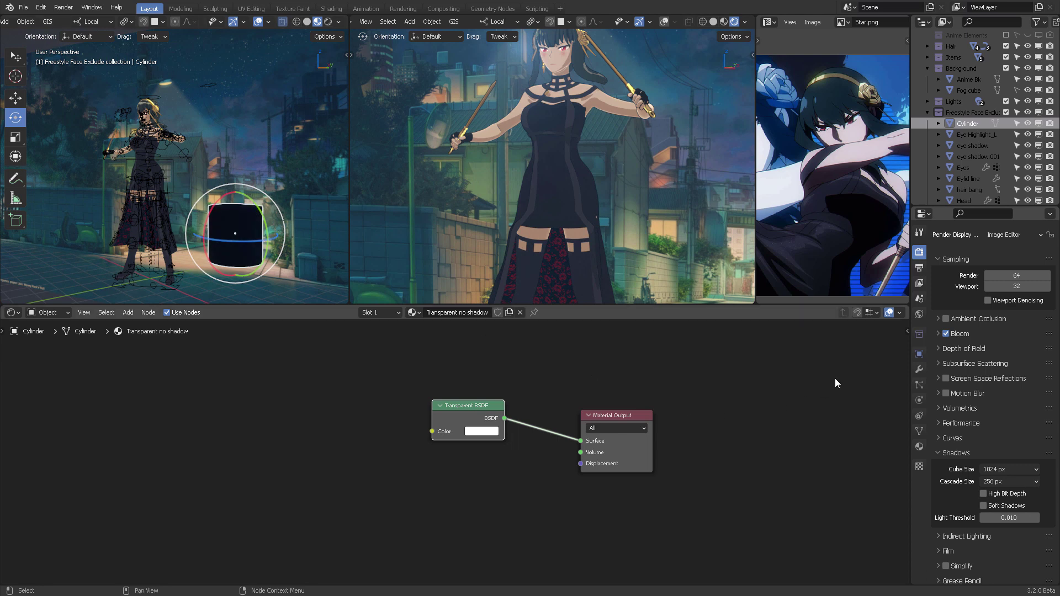
{"action": "key", "text": "n"}
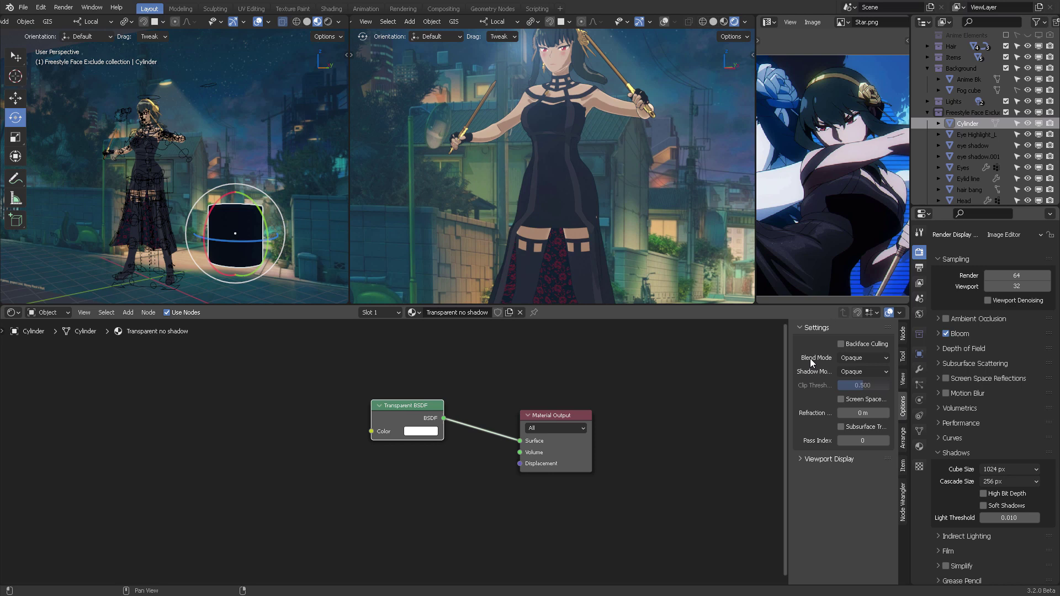
- Set Blend Mode to Alpha Blend, Shadow Mode to None, and turn off Show Backface
{"action": "left_click", "coordinate": [852, 358]}
{"action": "left_click", "coordinate": [853, 407]}
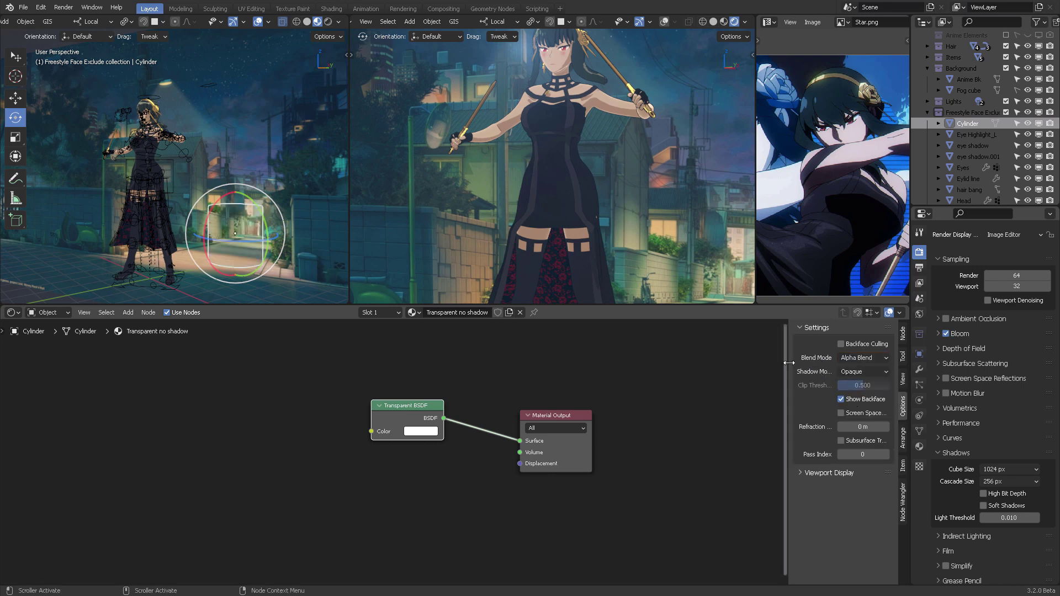
{"action": "left_click_drag", "start_coordinate": [785, 364], "coordinate": [729, 364]}
{"action": "middle_click_drag", "start_coordinate": [762, 375], "coordinate": [838, 393], "text": "ctrl"}
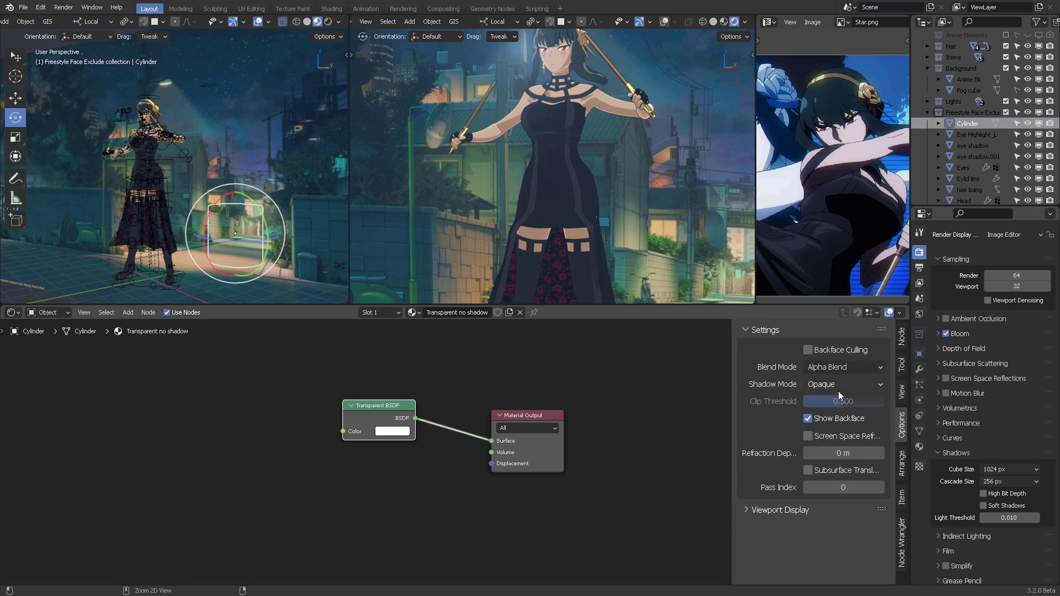
{"action": "left_click", "coordinate": [822, 383]}
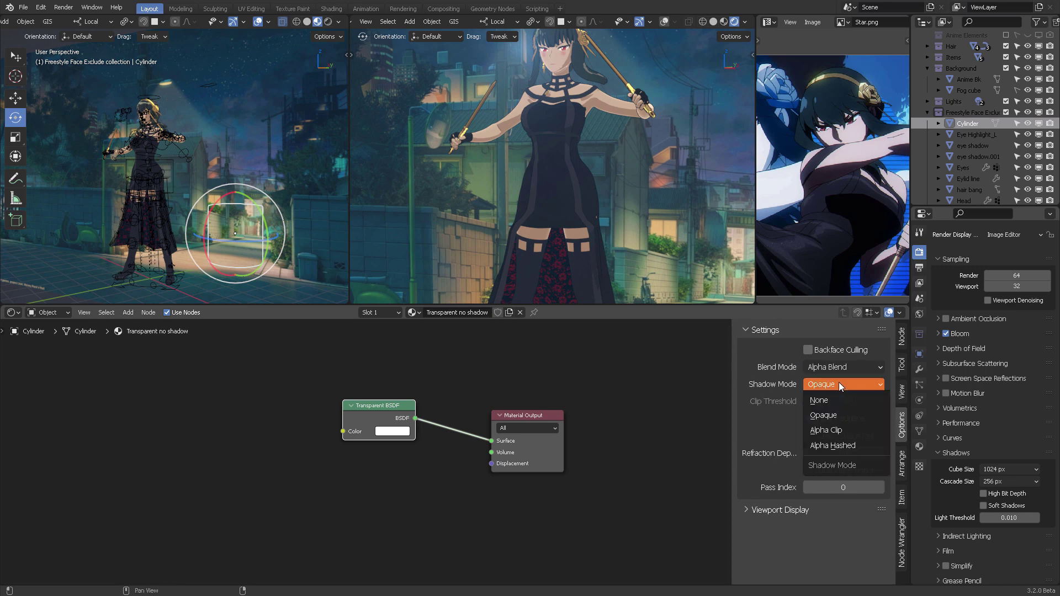
{"action": "left_click", "coordinate": [830, 402]}
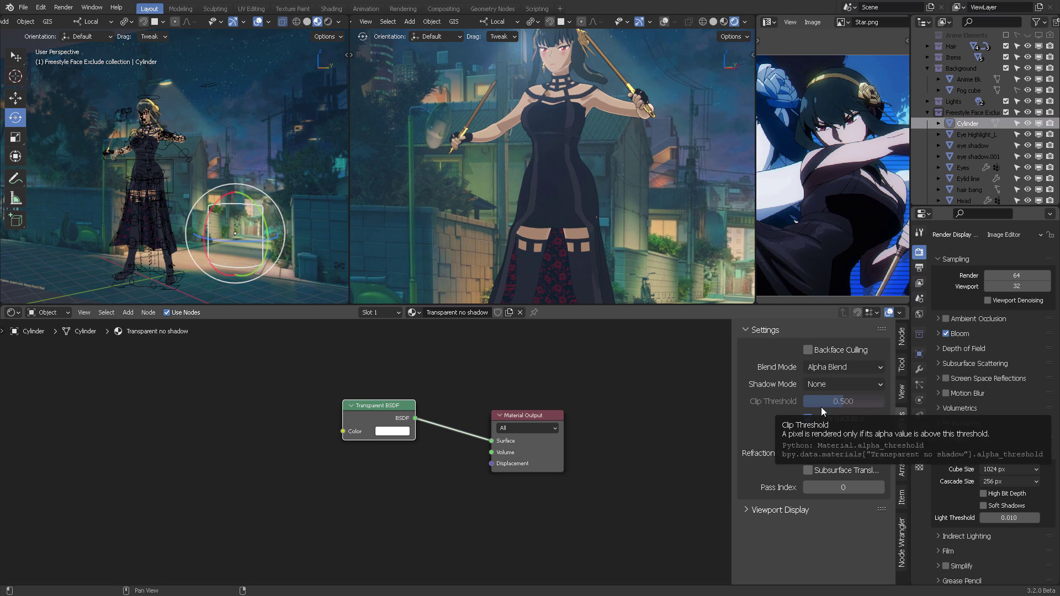
{"action": "left_click", "coordinate": [808, 419]}
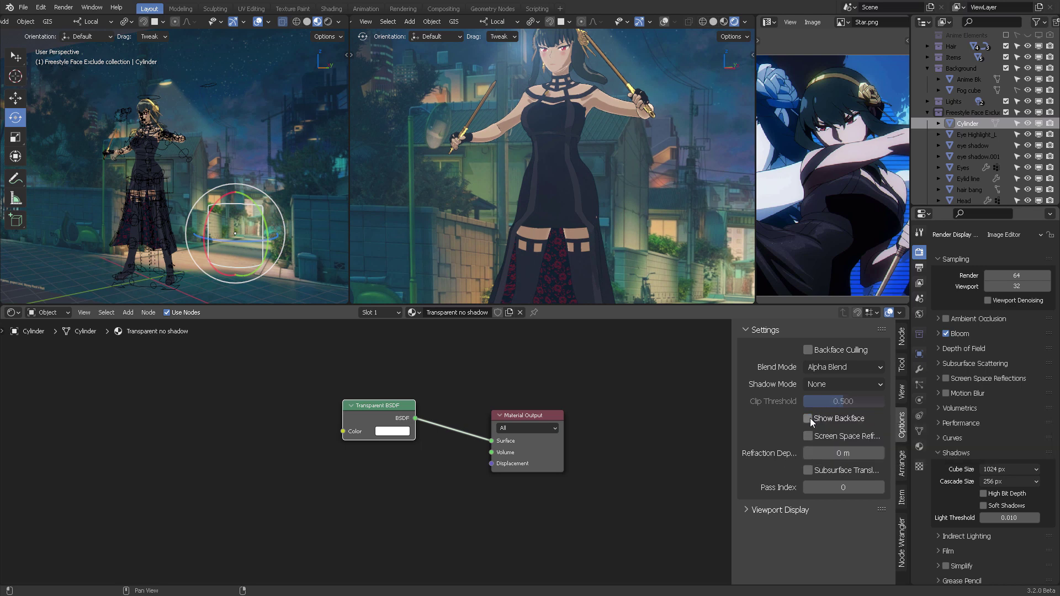
{"action": "middle_click_drag", "start_coordinate": [251, 198], "coordinate": [272, 215]}
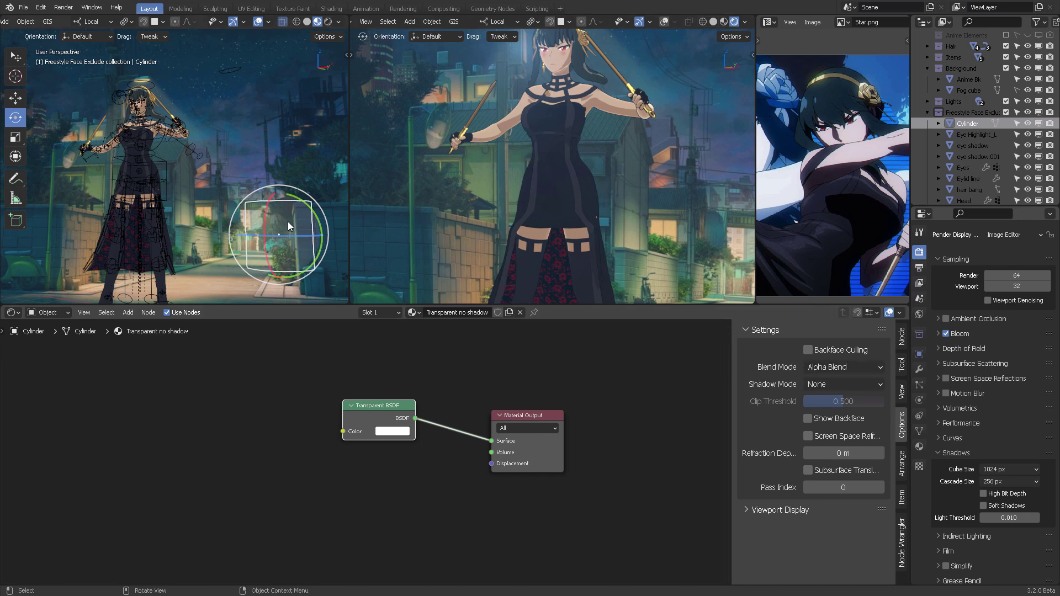
- Scale the cylinder wider along its local X and Y axes
{"action": "left_click_drag", "start_coordinate": [288, 225], "coordinate": [228, 180]}
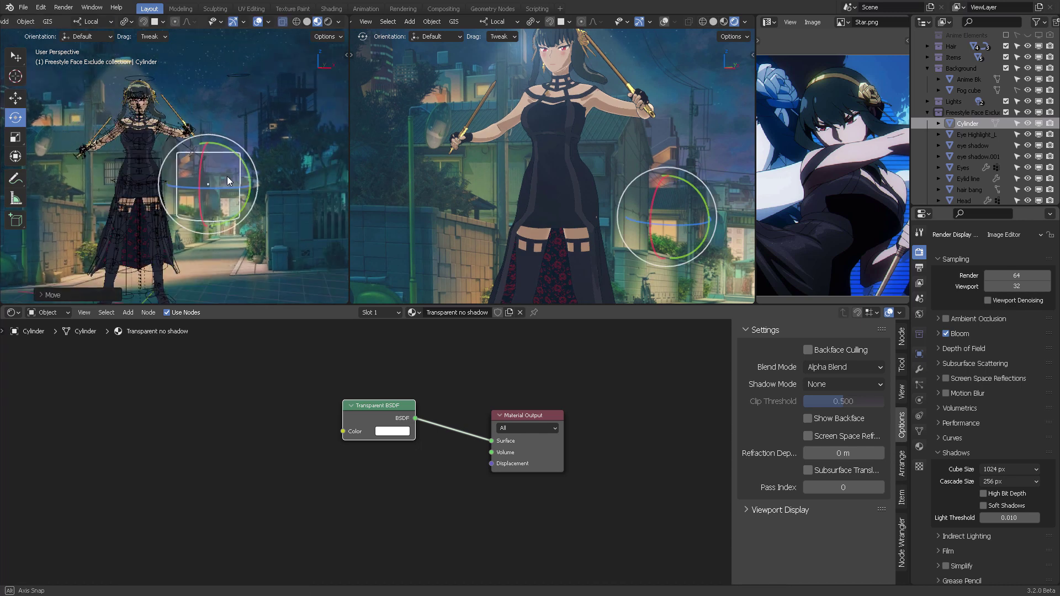
{"action": "middle_click_drag", "start_coordinate": [228, 179], "coordinate": [298, 141]}
{"action": "key", "text": "s"}
{"action": "key", "text": "x"}
{"action": "key", "text": "x"}
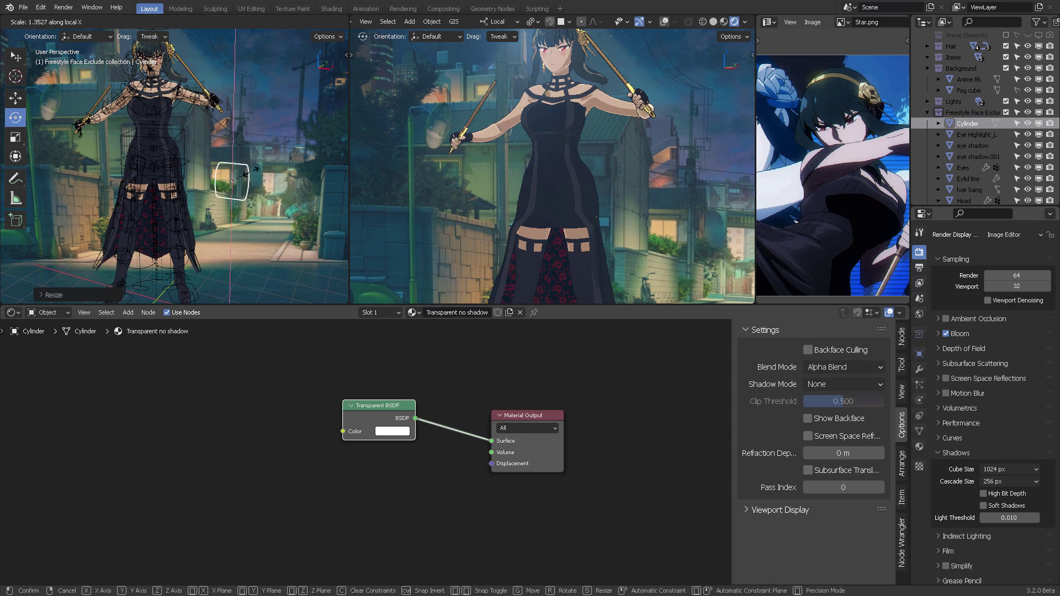
{"action": "key", "text": "y"}
{"action": "key", "text": "y"}
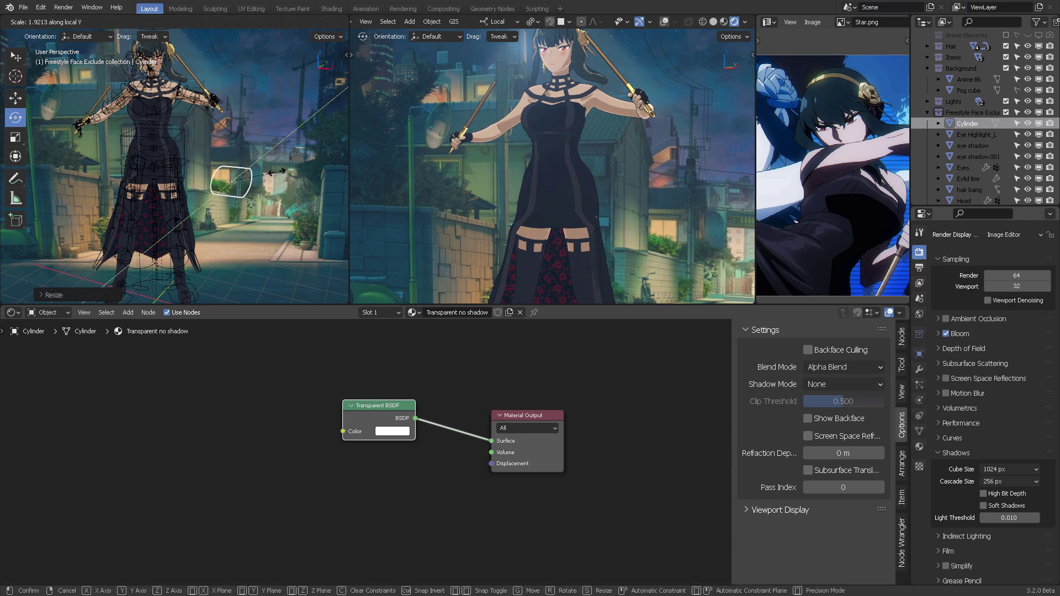
{"action": "left_click", "coordinate": [277, 171]}
{"action": "key", "text": "s"}
{"action": "left_click", "coordinate": [272, 194]}
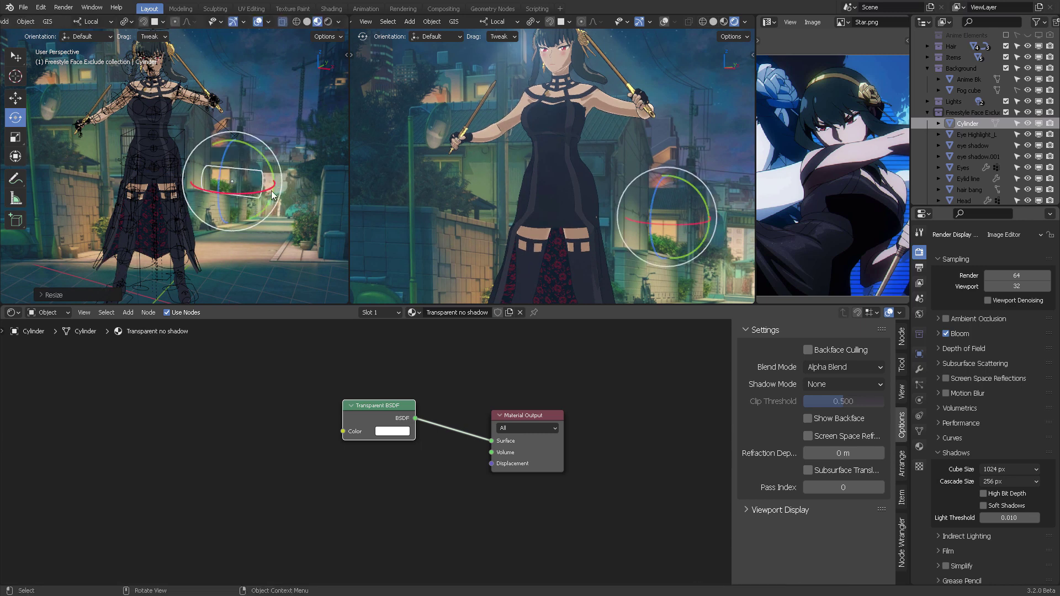
- Move the cylinder so it encircles the character's hand gripping the sword
{"action": "key", "text": "g"}
{"action": "left_click", "coordinate": [215, 107]}
{"action": "scroll", "coordinate": [214, 111], "scroll_direction": "up", "scroll_amount": 3}
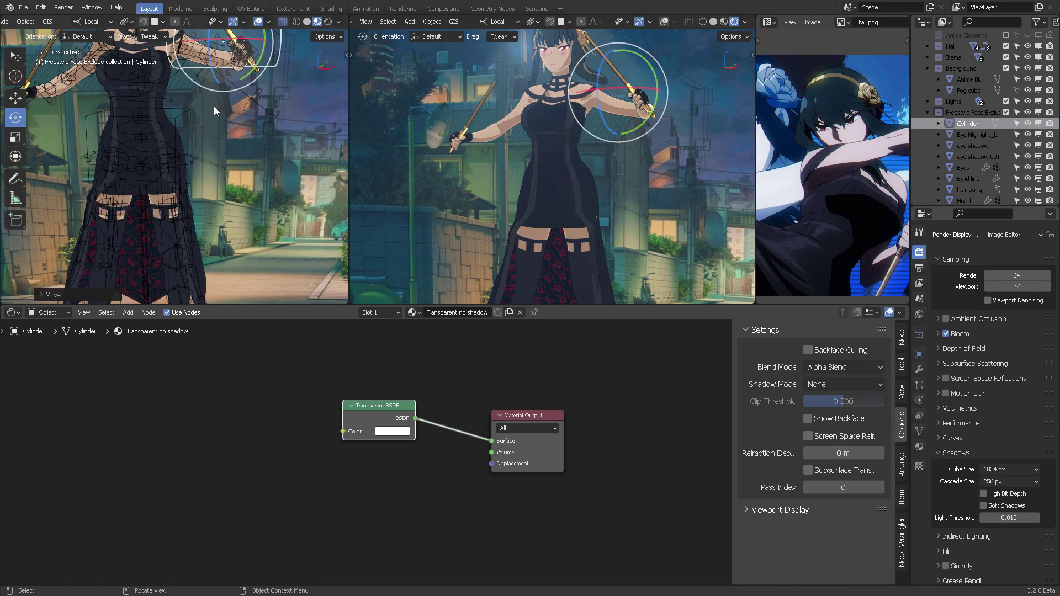
{"action": "scroll", "coordinate": [214, 110], "scroll_direction": "down", "scroll_amount": 3}
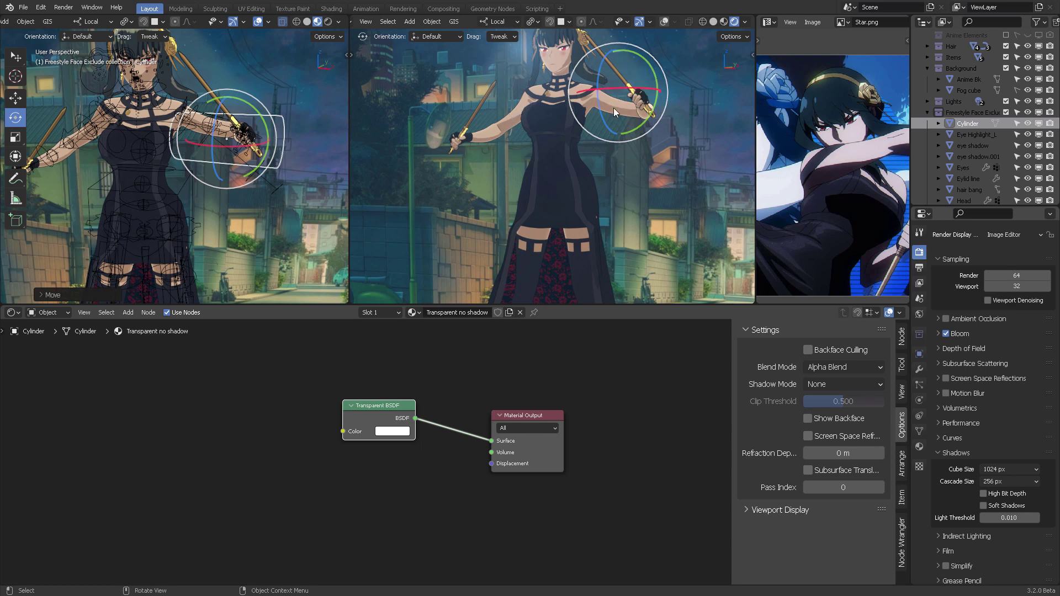
- Reposition and rotate the cylinder so it follows the character's arm
{"action": "middle_click_drag", "start_coordinate": [196, 130], "coordinate": [226, 172]}
{"action": "key", "text": "g"}
{"action": "right_click", "coordinate": [178, 137]}
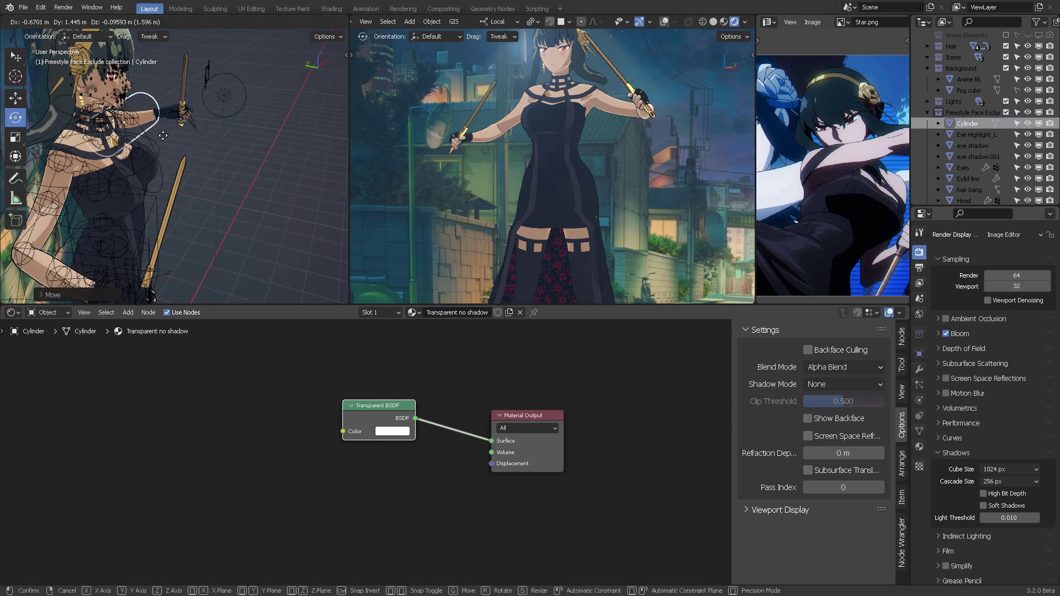
{"action": "middle_click_drag", "start_coordinate": [178, 137], "coordinate": [184, 95]}
{"action": "scroll", "coordinate": [209, 104], "scroll_direction": "up", "scroll_amount": 3}
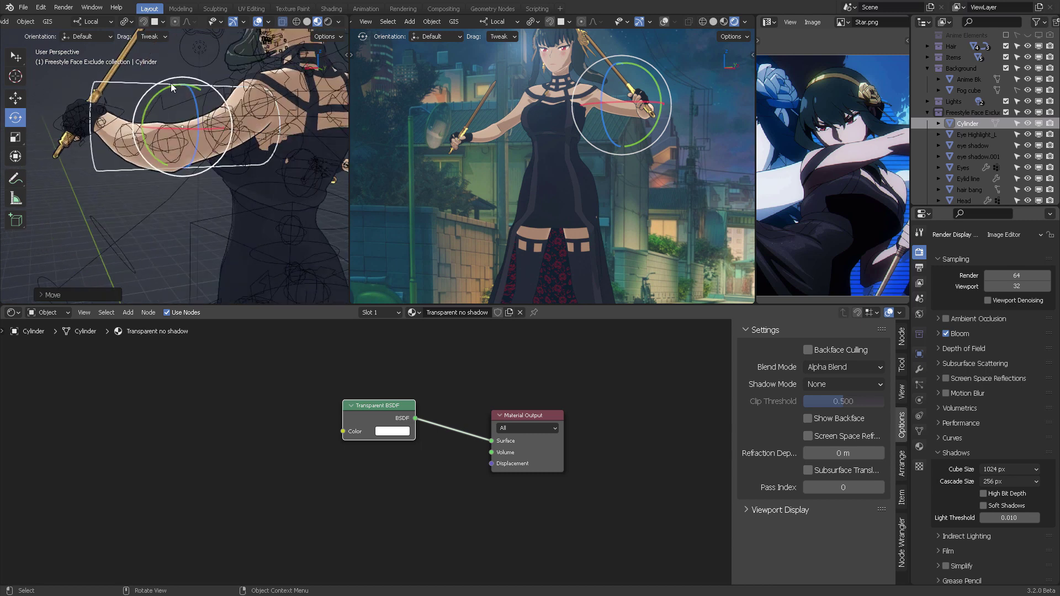
{"action": "left_click_drag", "start_coordinate": [174, 88], "coordinate": [198, 117]}
{"action": "middle_click_drag", "start_coordinate": [199, 117], "coordinate": [245, 155]}
{"action": "key", "text": "g"}
{"action": "left_click", "coordinate": [274, 195]}
{"action": "left_click_drag", "start_coordinate": [273, 194], "coordinate": [302, 167]}
{"action": "key", "text": "g"}
{"action": "left_click", "coordinate": [303, 167]}
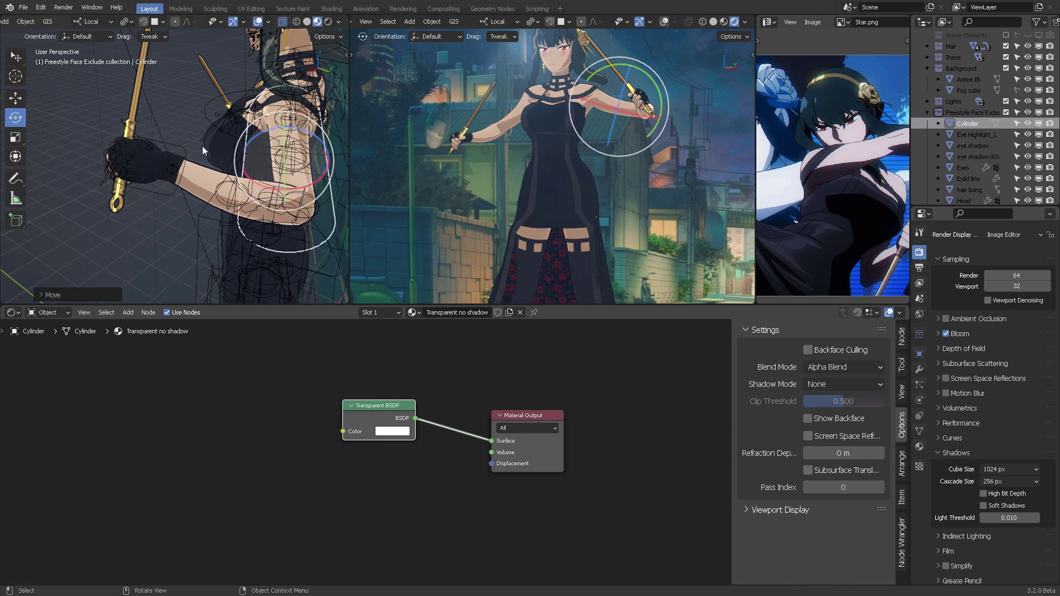
{"action": "middle_click_drag", "start_coordinate": [302, 167], "coordinate": [243, 135]}
- Toggle the cylinder's Shadow Mode between Opaque and None, ending on Opaque
{"action": "left_click", "coordinate": [842, 380]}
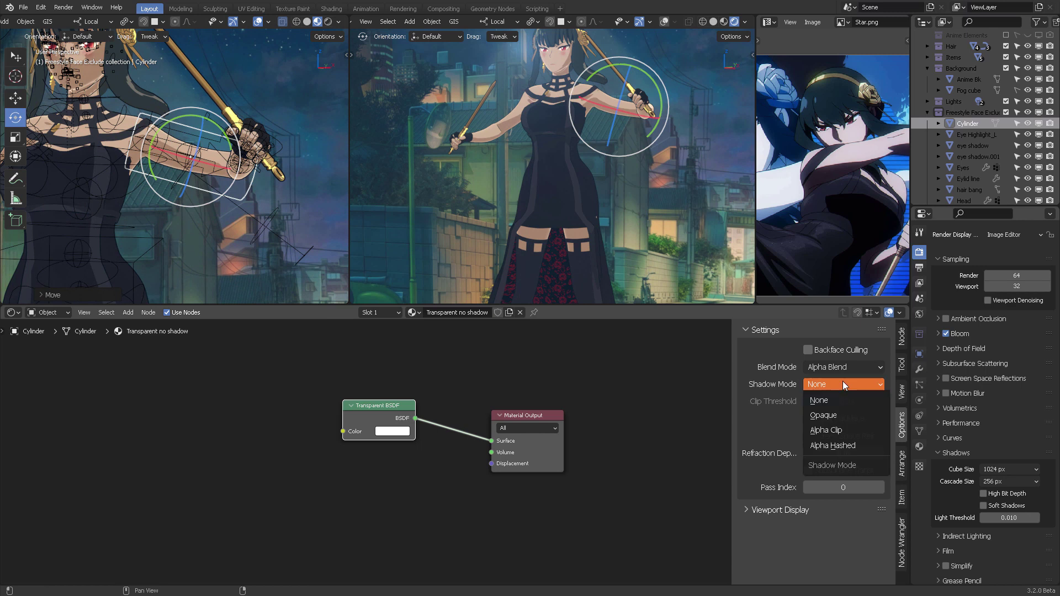
{"action": "left_click", "coordinate": [838, 412]}
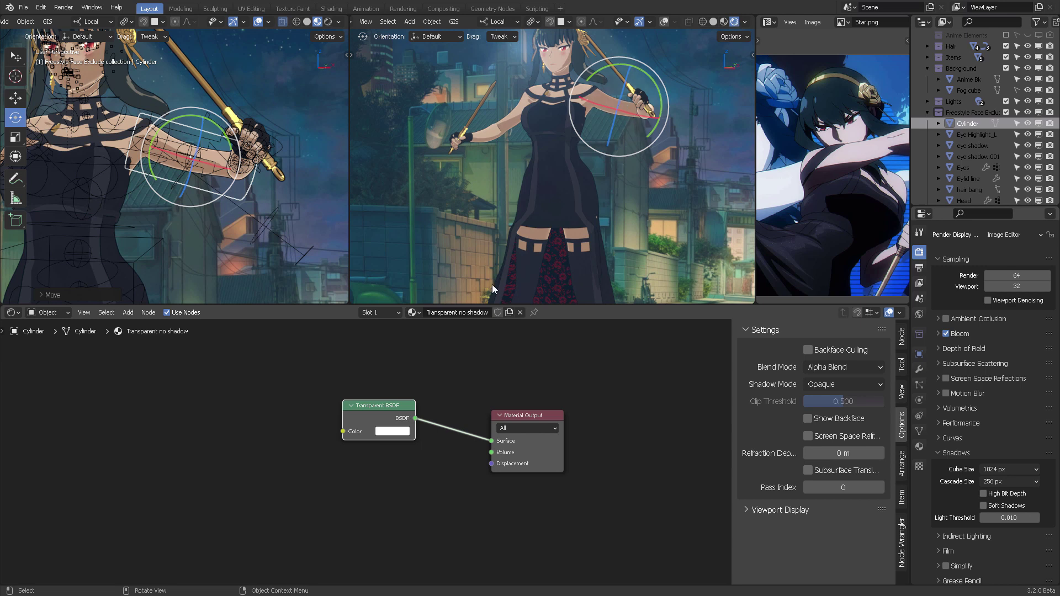
{"action": "left_click", "coordinate": [837, 383]}
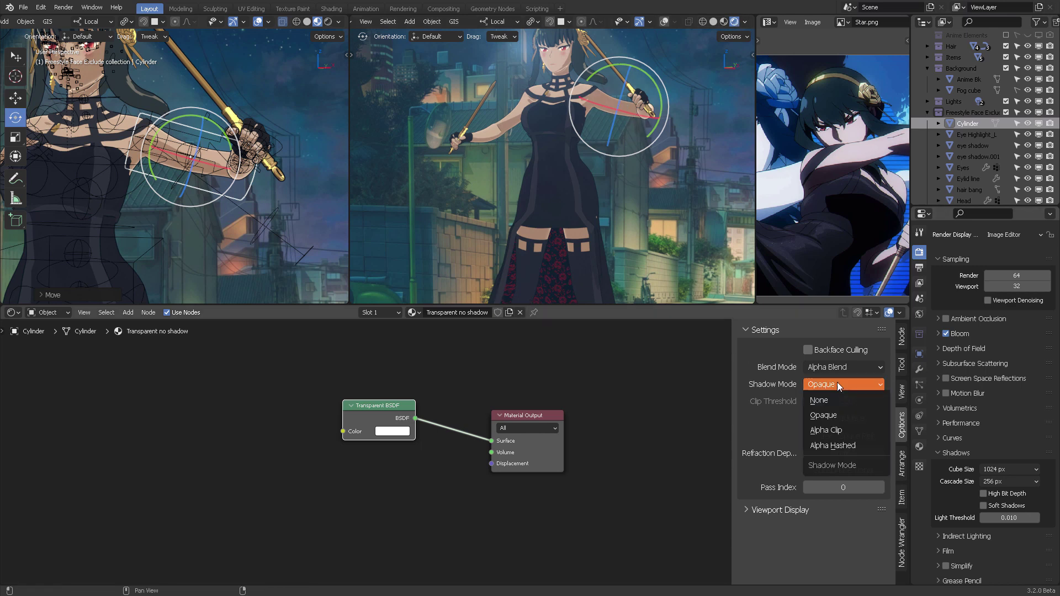
{"action": "left_click", "coordinate": [829, 399]}
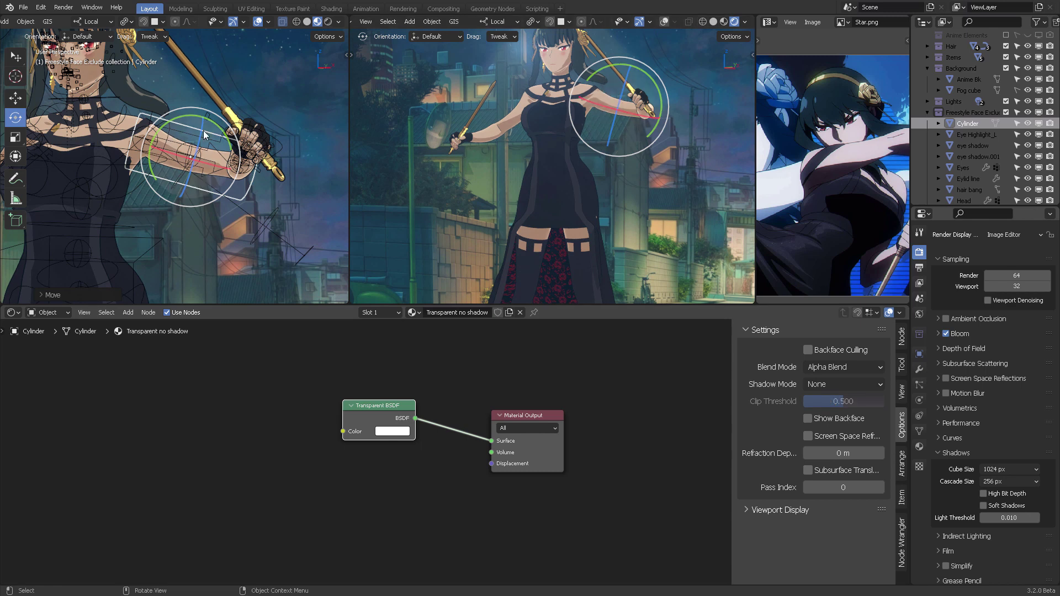
{"action": "middle_click_drag", "start_coordinate": [204, 136], "coordinate": [180, 120]}
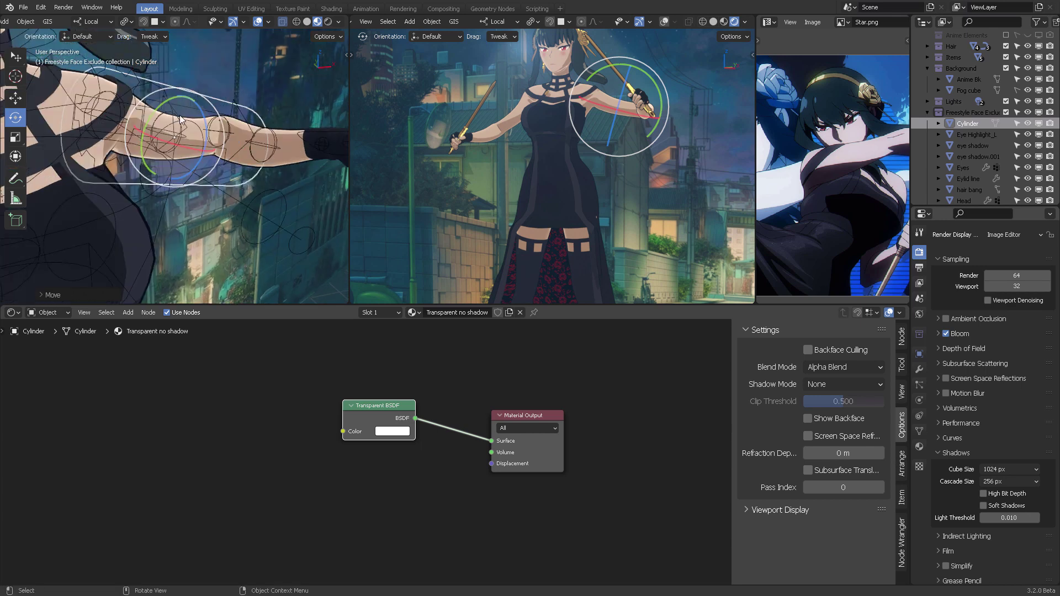
{"action": "middle_click_drag", "start_coordinate": [243, 165], "coordinate": [229, 158]}
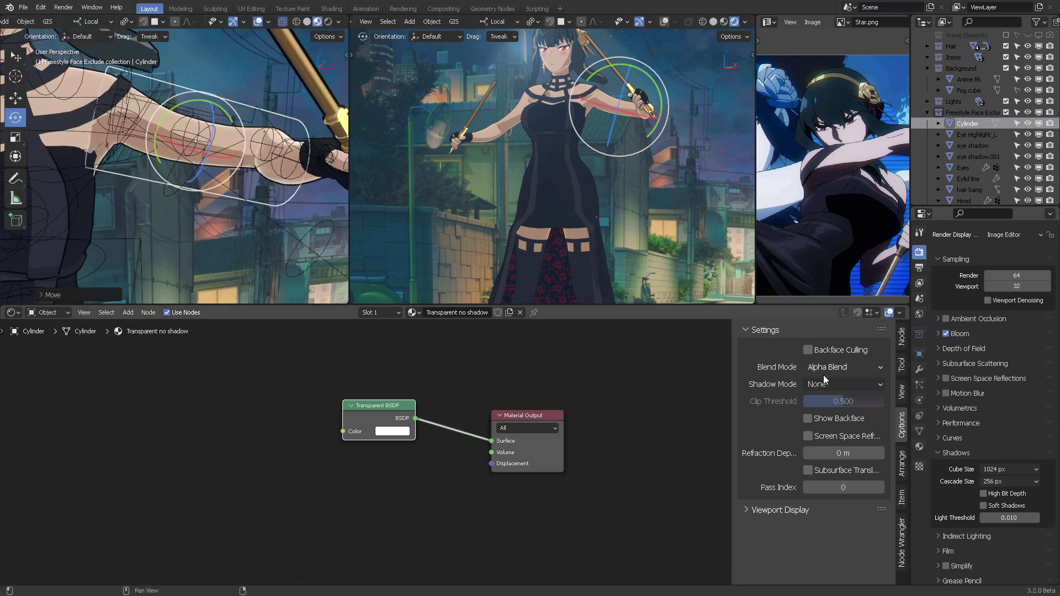
{"action": "left_click", "coordinate": [847, 384]}
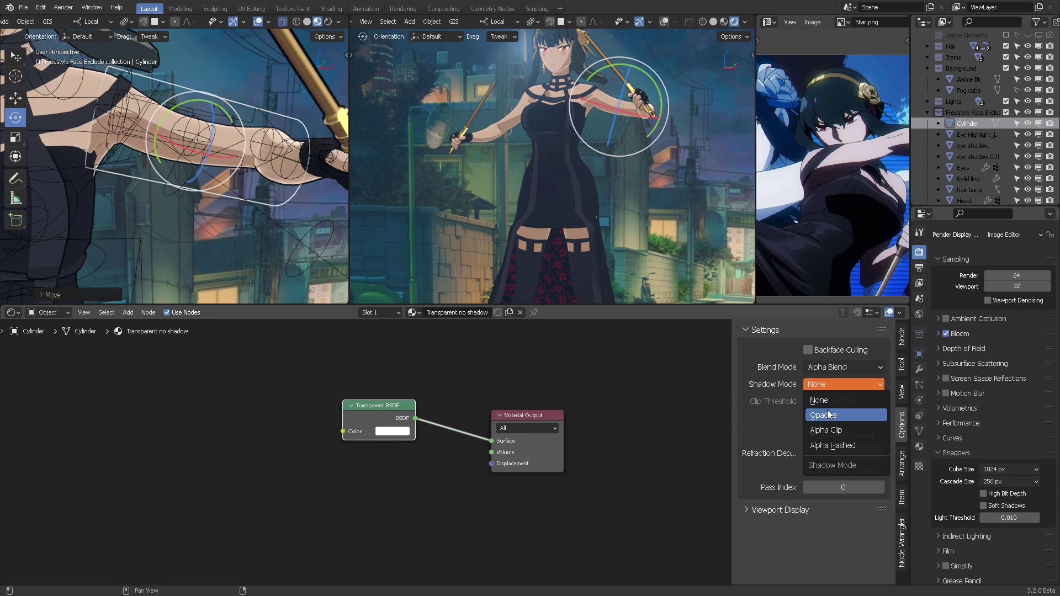
{"action": "left_click", "coordinate": [846, 415]}
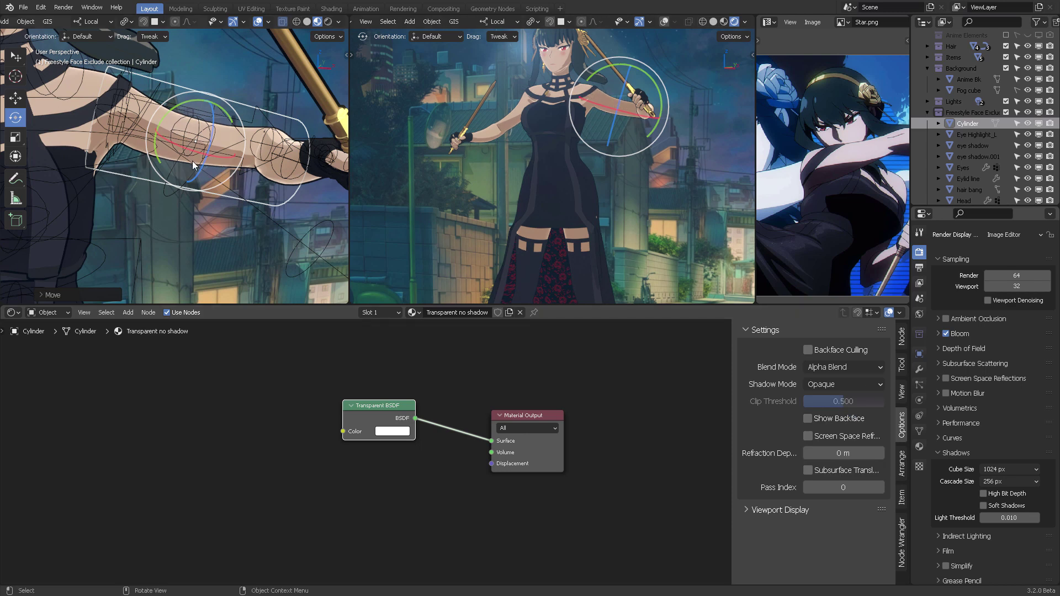
- Nudge the cylinder along the arm without resizing, then switch to the snowy-scene Blender window
{"action": "middle_click_drag", "start_coordinate": [224, 172], "coordinate": [218, 119]}
{"action": "key", "text": "g"}
{"action": "left_click", "coordinate": [240, 146]}
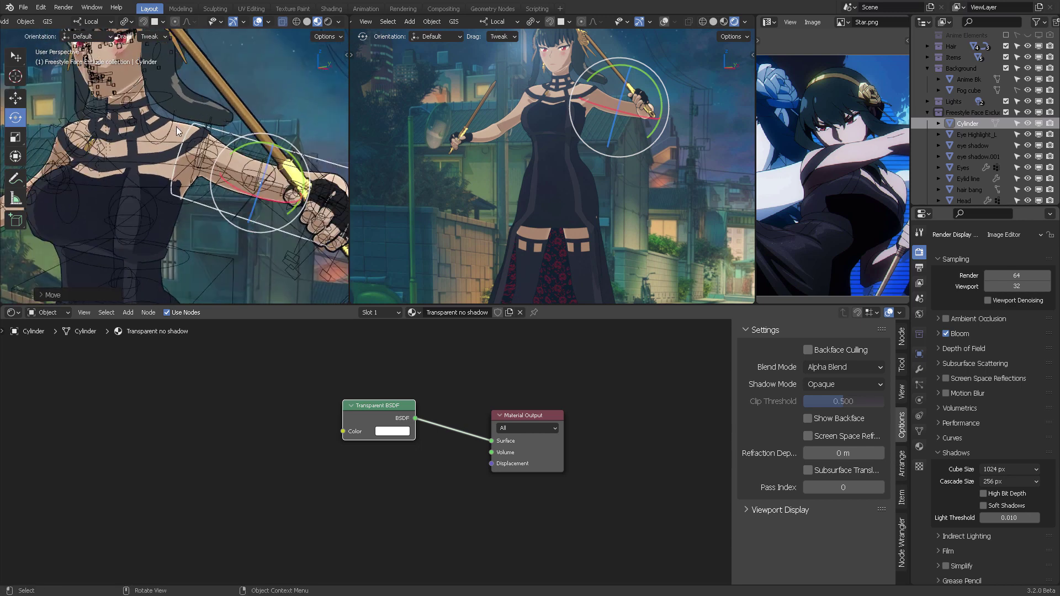
{"action": "key", "text": "s"}
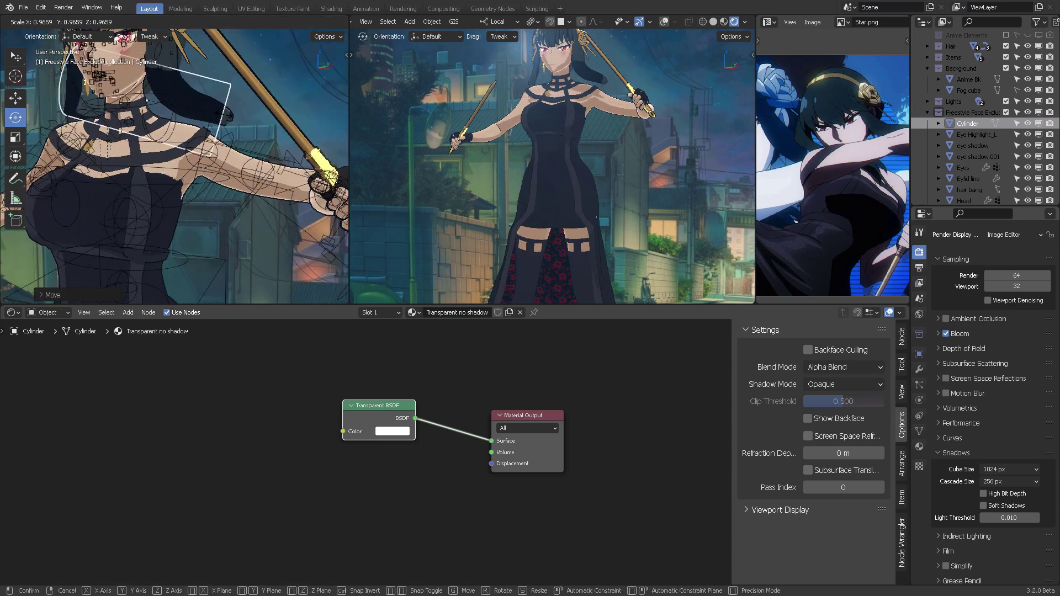
{"action": "right_click", "coordinate": [270, 120]}
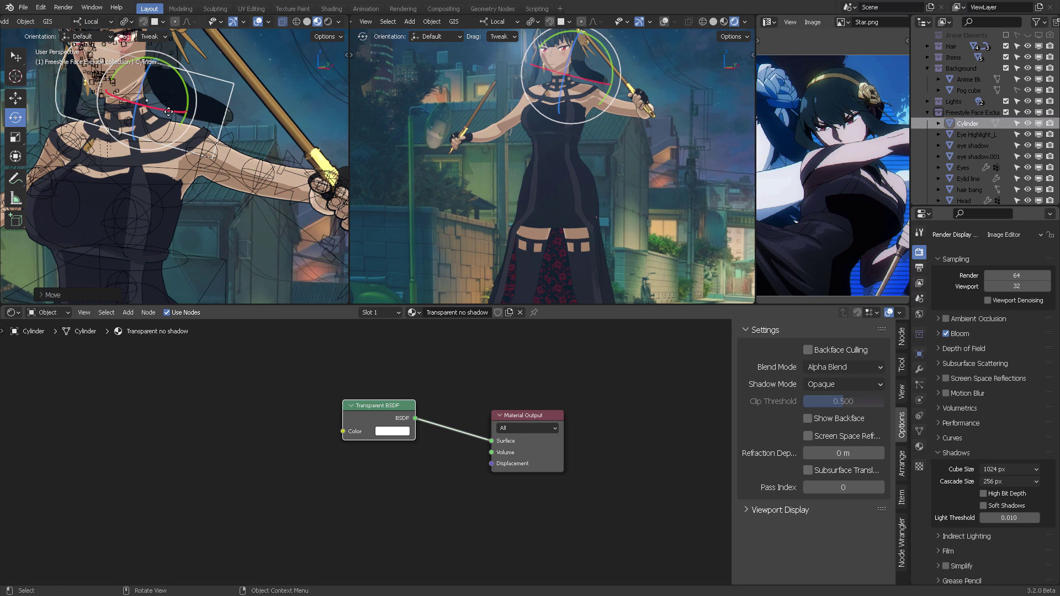
{"action": "key", "text": "g"}
{"action": "left_click", "coordinate": [276, 181]}
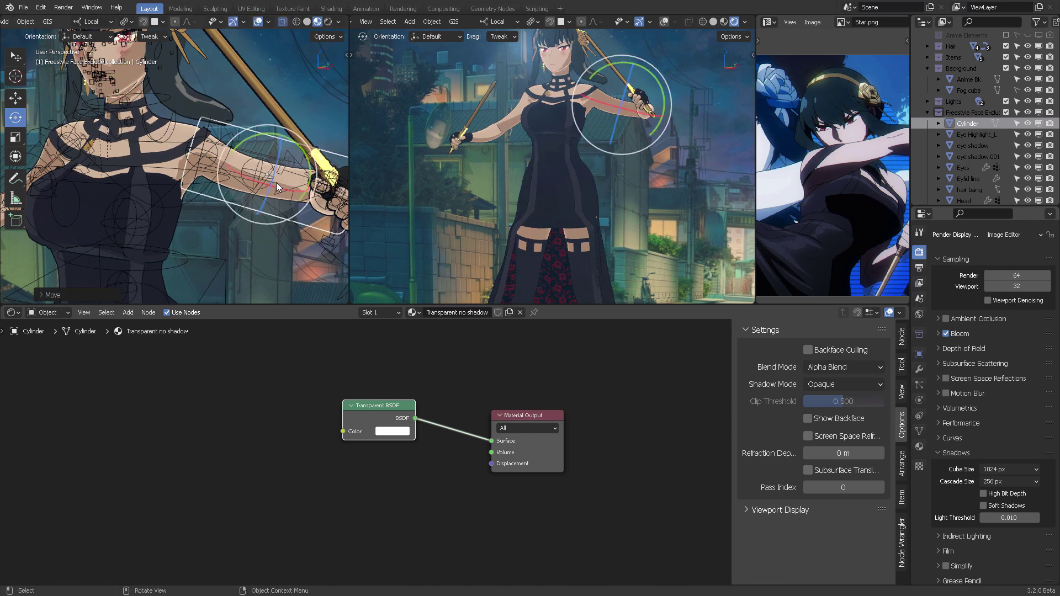
{"action": "key", "text": "super+Tab"}
{"action": "left_click", "coordinate": [689, 216]}
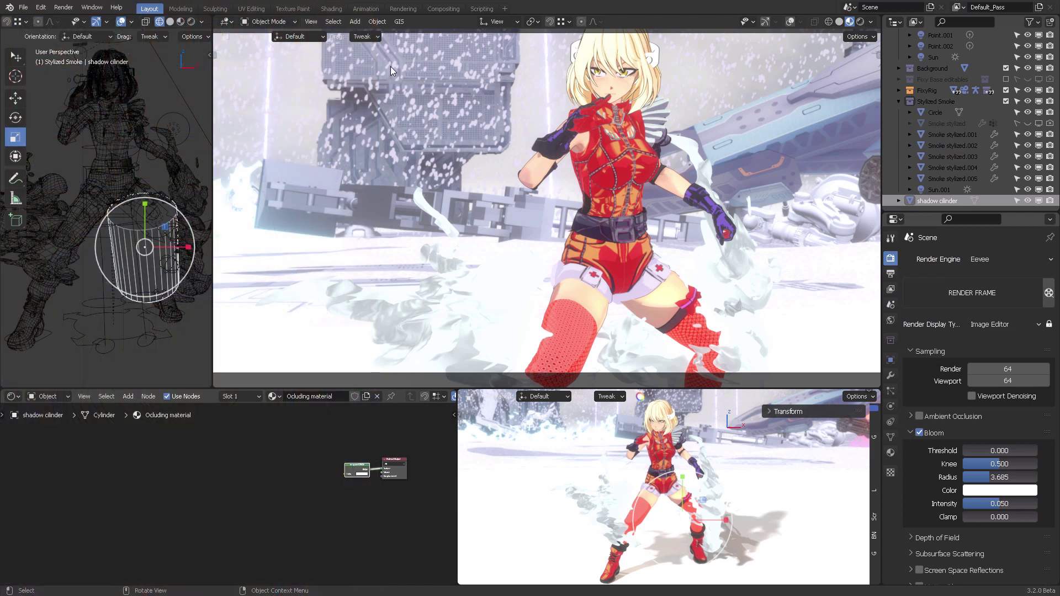
- Drag the wireframe viewport's border right to enlarge it, leaving the shadow cylinder on the leg
{"action": "left_click_drag", "start_coordinate": [212, 136], "coordinate": [252, 136]}
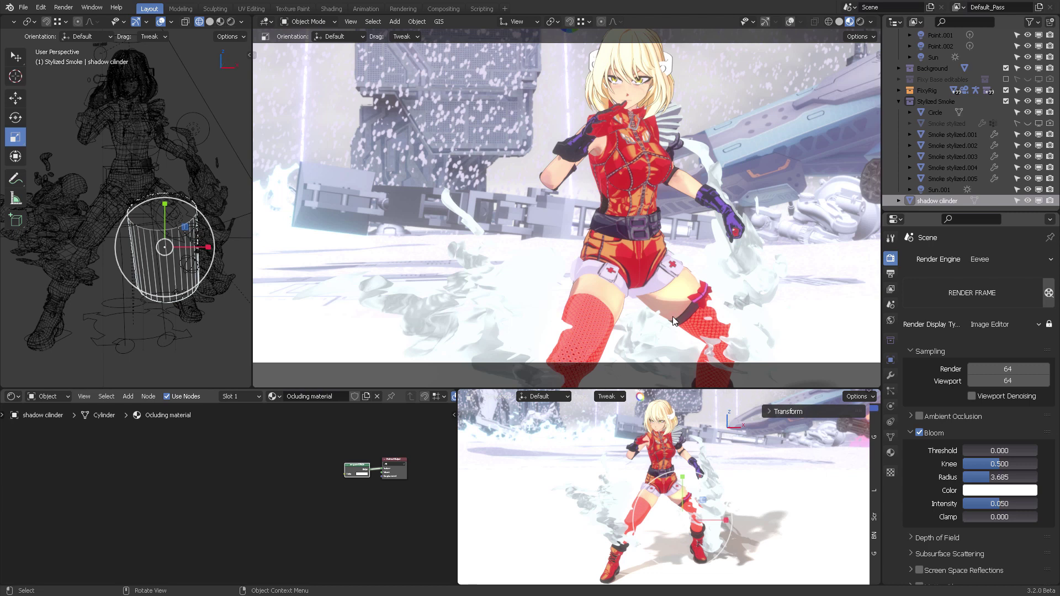
{"action": "middle_click_drag", "start_coordinate": [179, 221], "coordinate": [178, 221]}
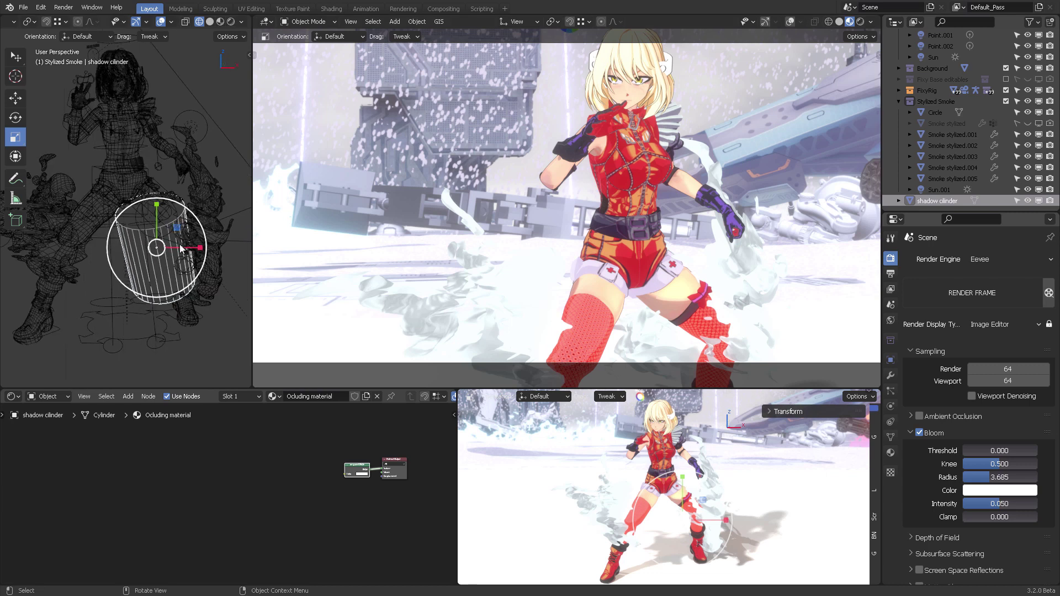
{"action": "key", "text": "g"}
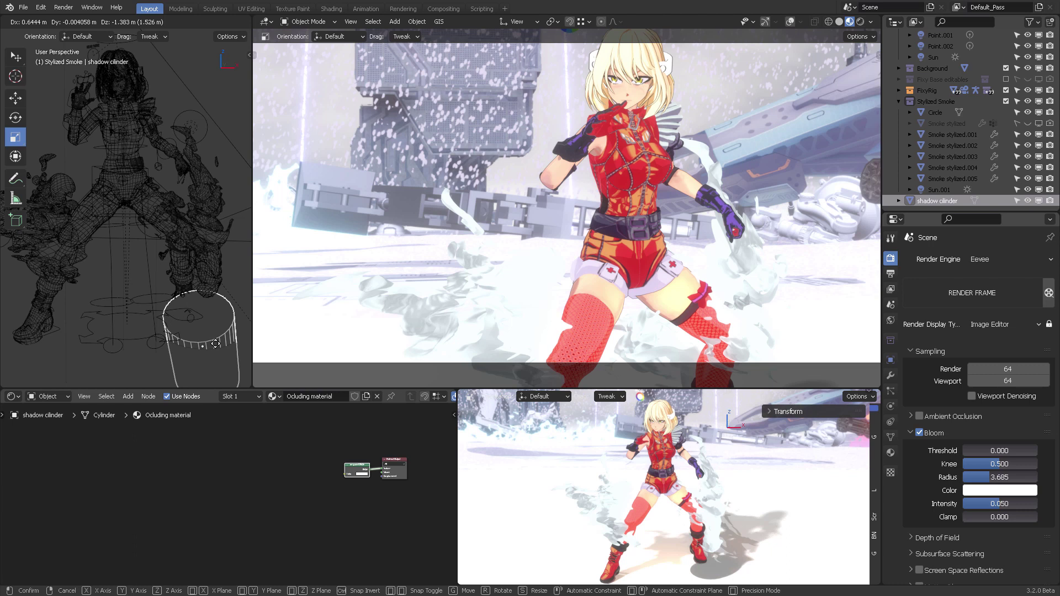
{"action": "key", "text": "Escape"}
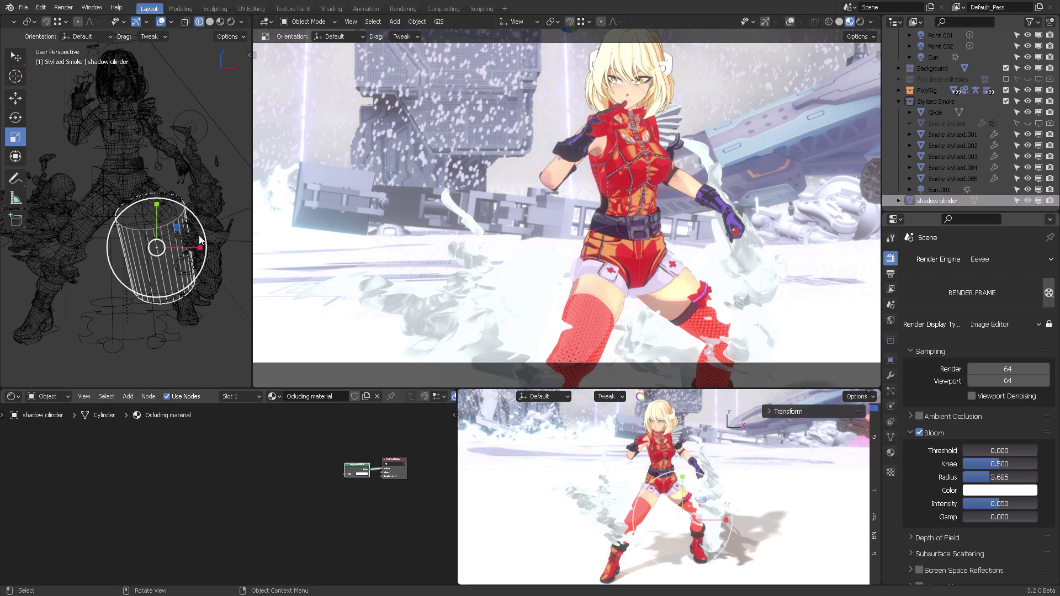
{"action": "scroll", "coordinate": [171, 221], "scroll_direction": "up", "scroll_amount": 5}
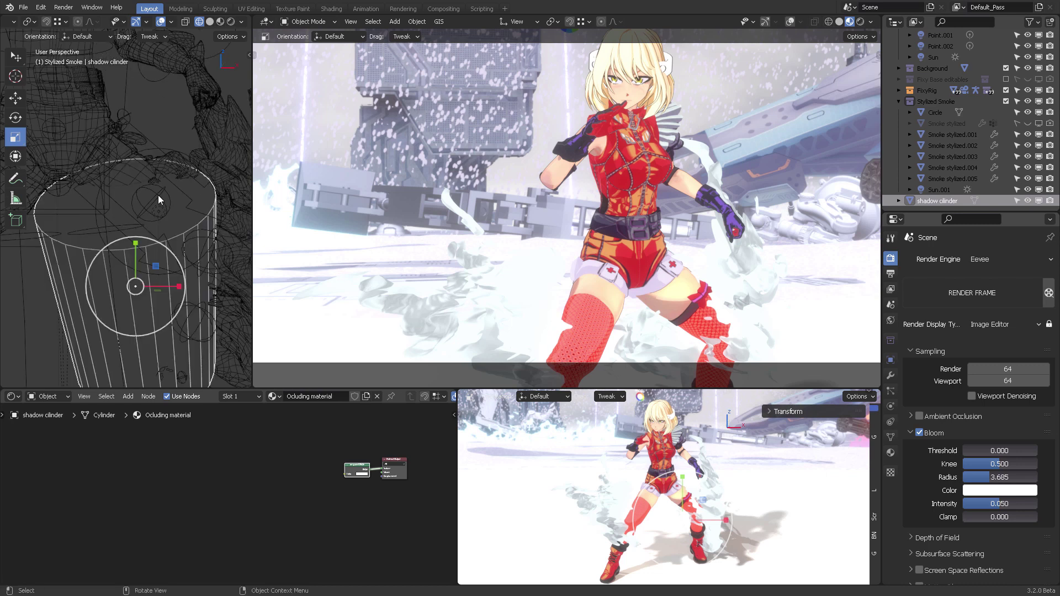
{"action": "scroll", "coordinate": [158, 194], "scroll_direction": "up", "scroll_amount": 3}
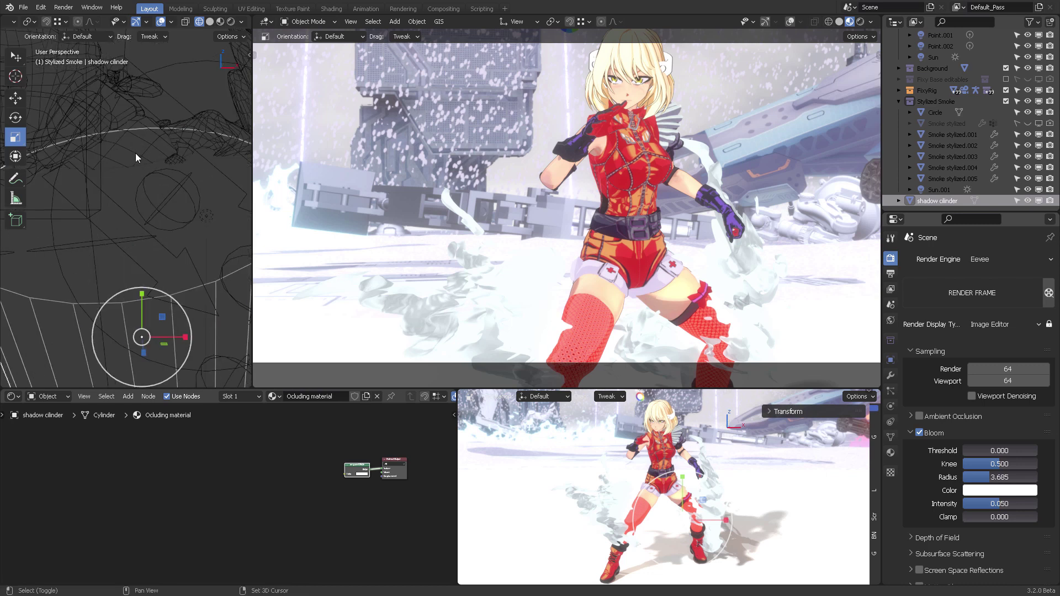
{"action": "left_click", "coordinate": [144, 165], "text": "shift"}
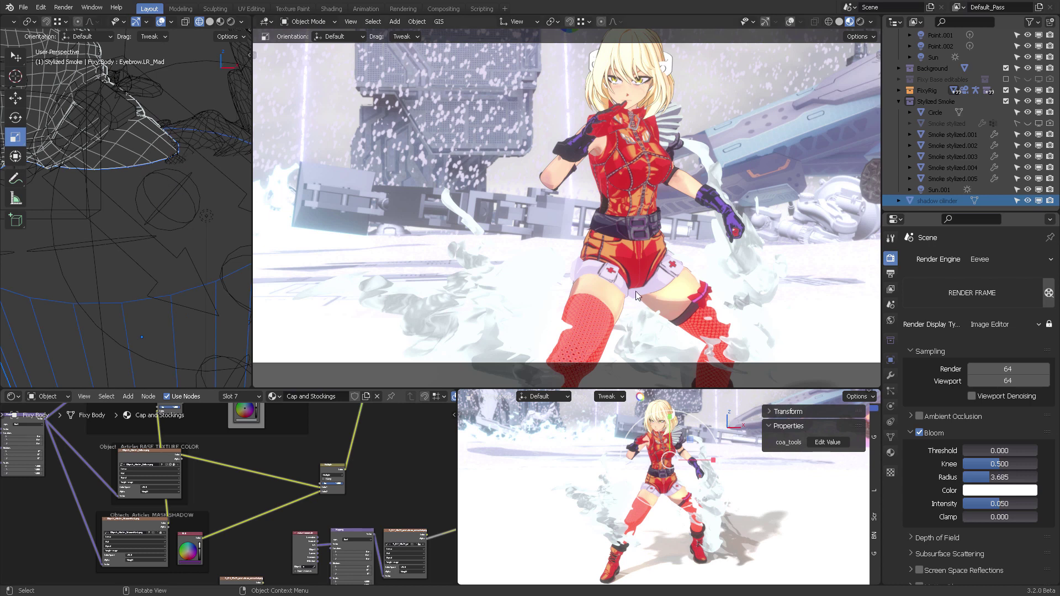
{"action": "mouse_move", "coordinate": [696, 246]}
{"action": "middle_mouse_down"}
{"action": "mouse_move", "coordinate": [707, 238]}
{"action": "mouse_move", "coordinate": [697, 265]}
{"action": "middle_mouse_up"}
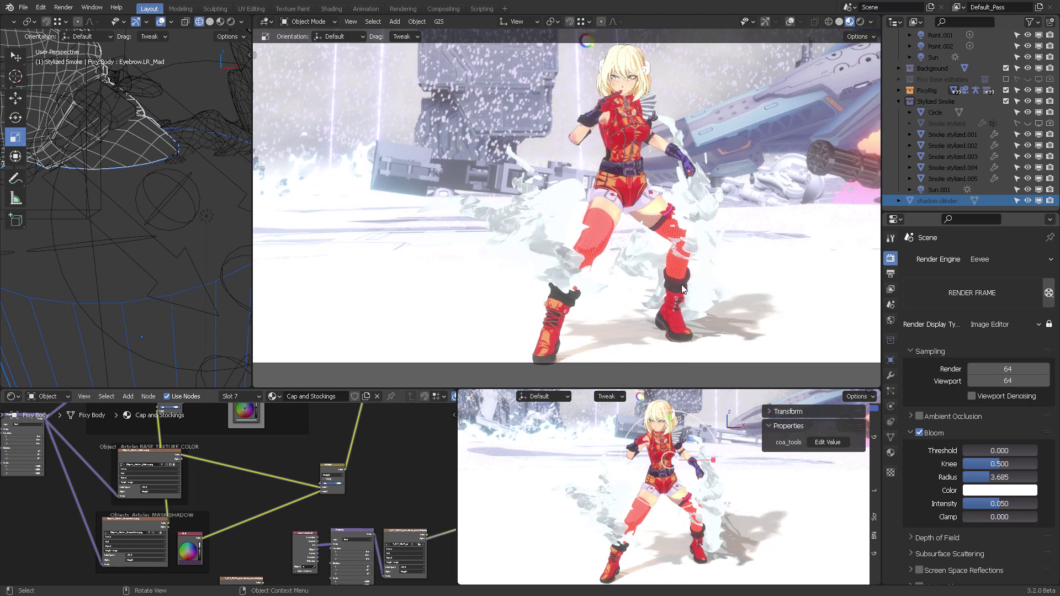
{"action": "scroll", "coordinate": [127, 239], "scroll_direction": "down", "scroll_amount": 10}
{"action": "mouse_move", "coordinate": [131, 240]}
{"action": "middle_mouse_down"}
{"action": "mouse_move", "coordinate": [101, 228]}
{"action": "mouse_move", "coordinate": [126, 239]}
{"action": "middle_mouse_up"}
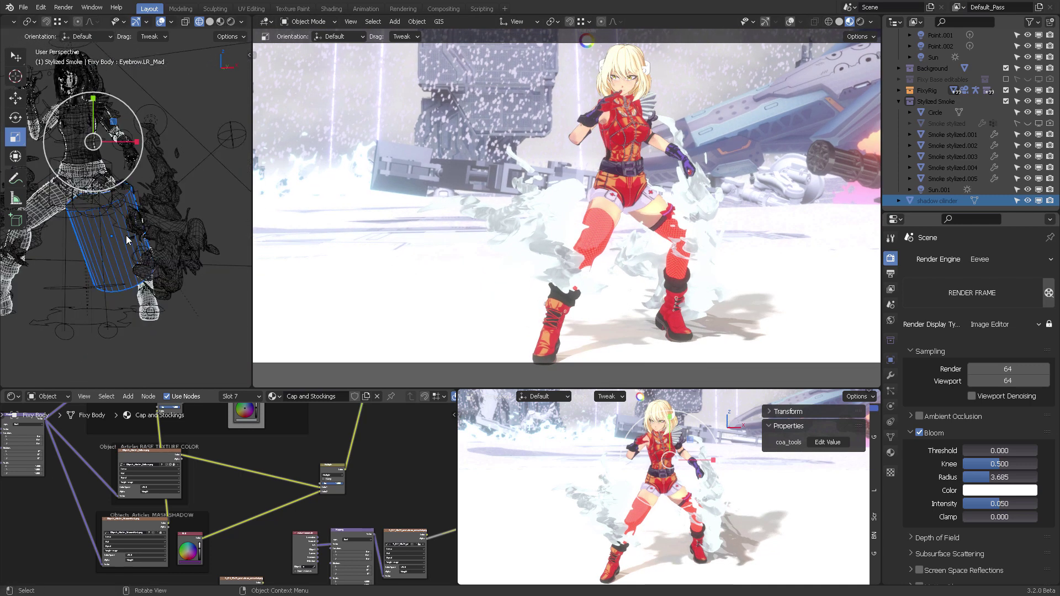
{"action": "left_click", "coordinate": [118, 240]}
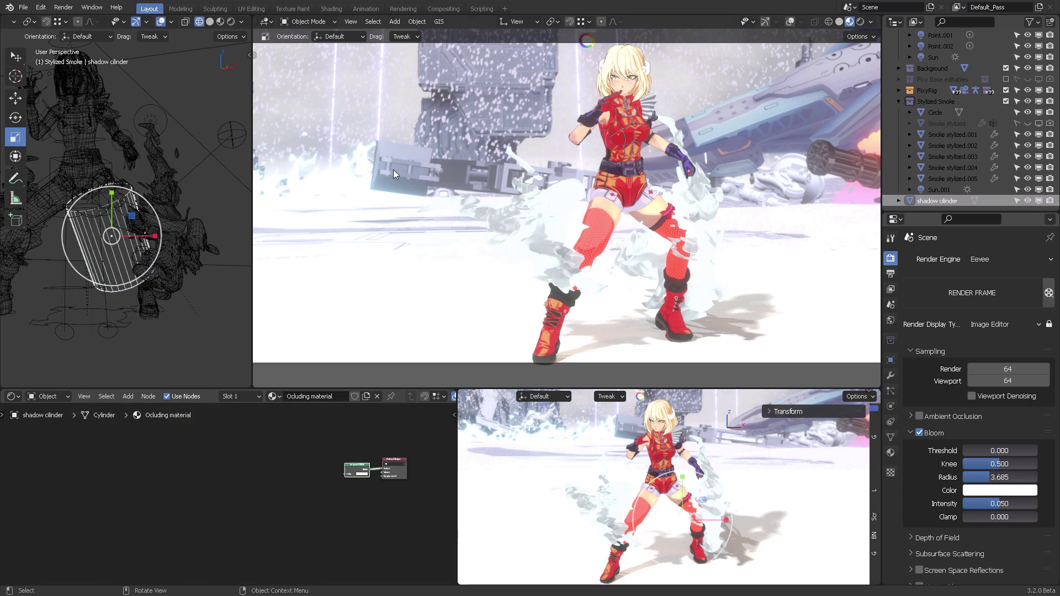
{"action": "middle_click_drag", "start_coordinate": [165, 232], "coordinate": [188, 231]}
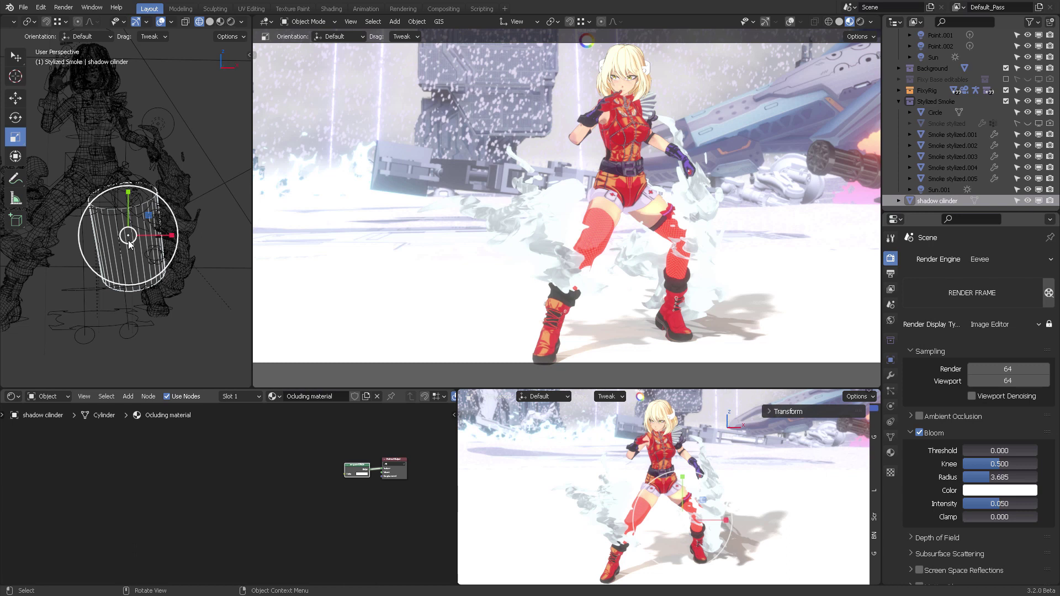
{"action": "key", "text": "g"}
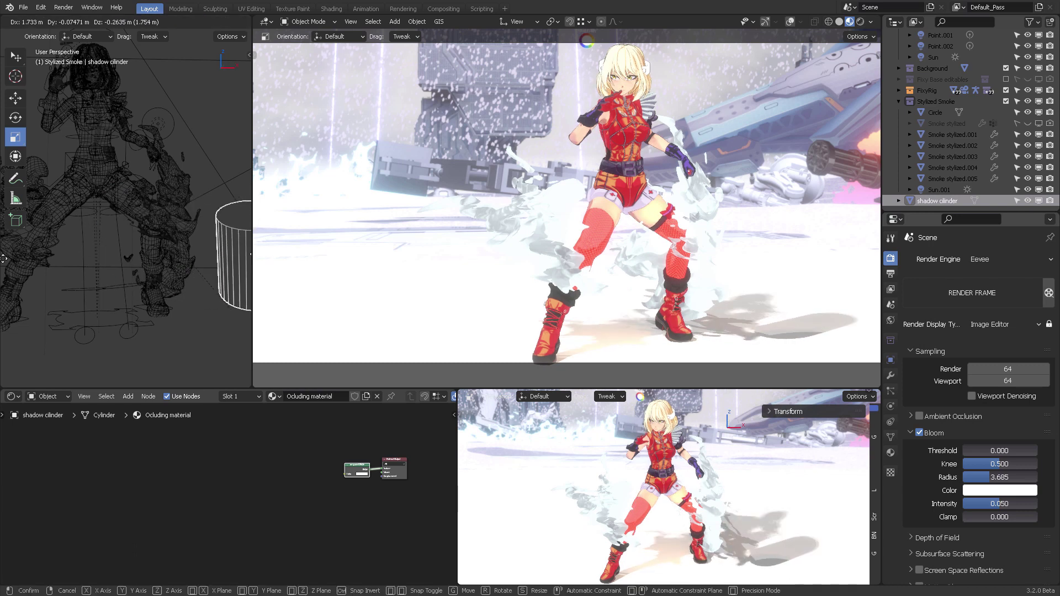
{"action": "left_click", "coordinate": [17, 259]}
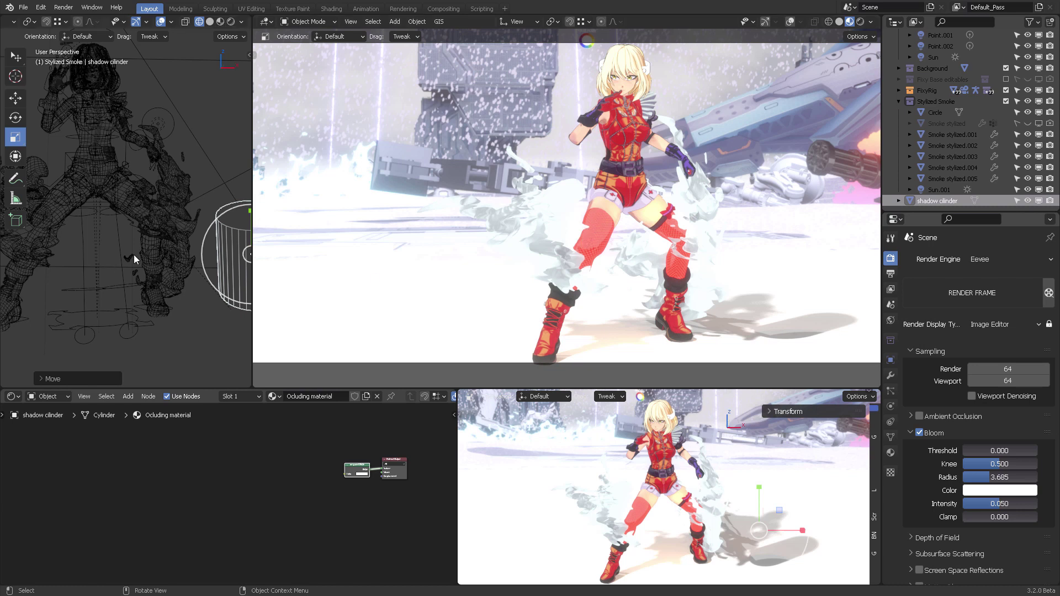
{"action": "key", "text": "ctrl+z"}
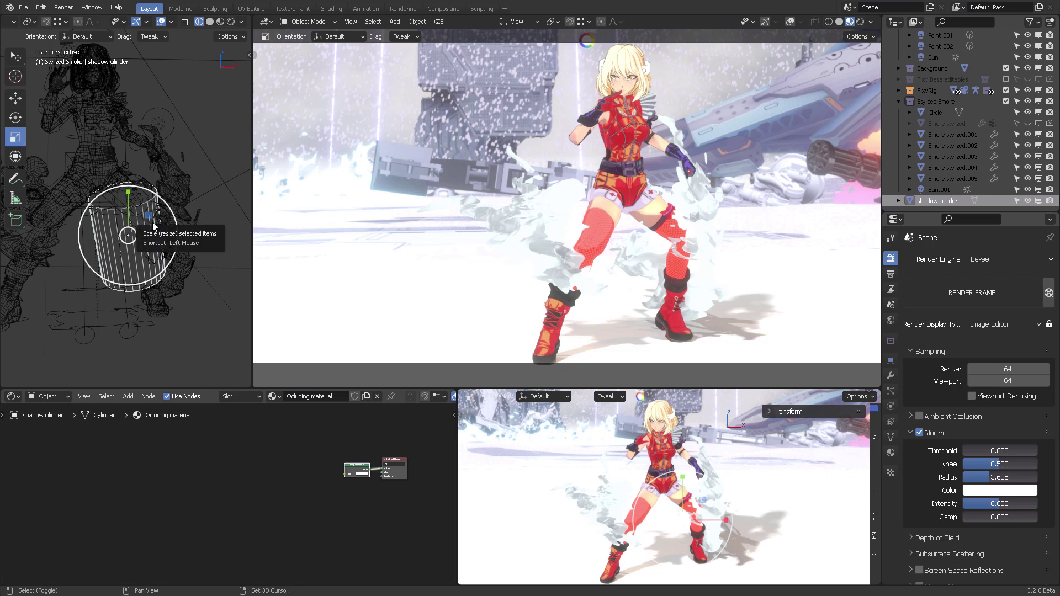
{"action": "key", "text": "shift+d"}
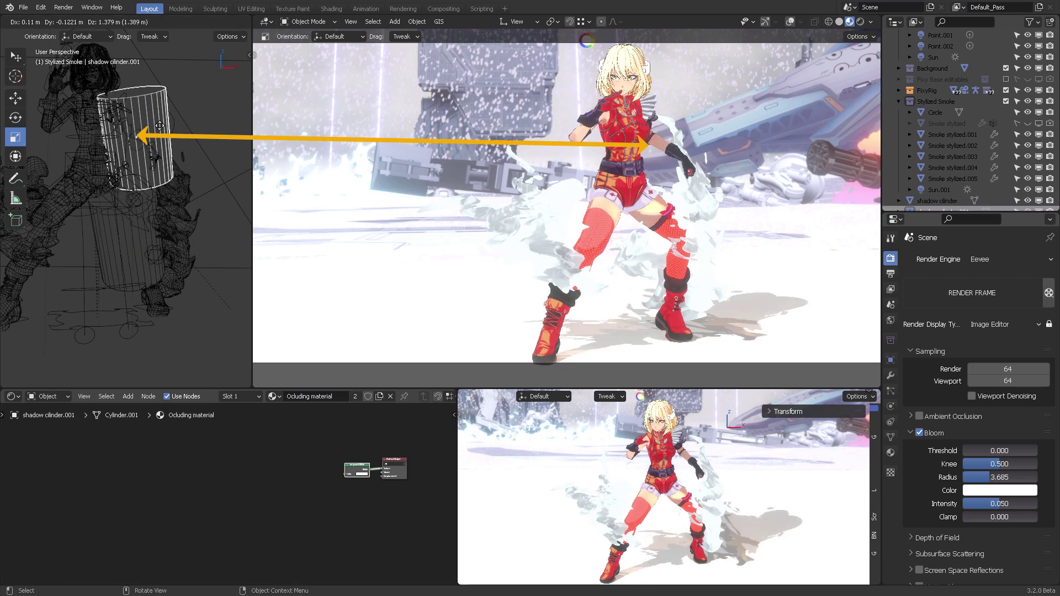
- Drop the duplicated cylinder higher up on the character's upper body
{"action": "left_click", "coordinate": [157, 117]}
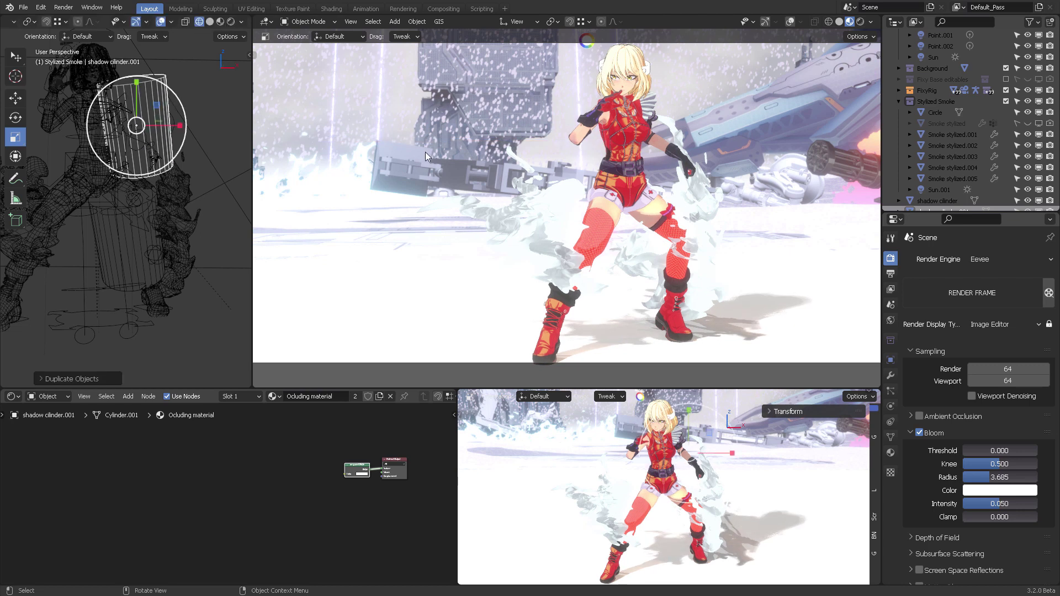